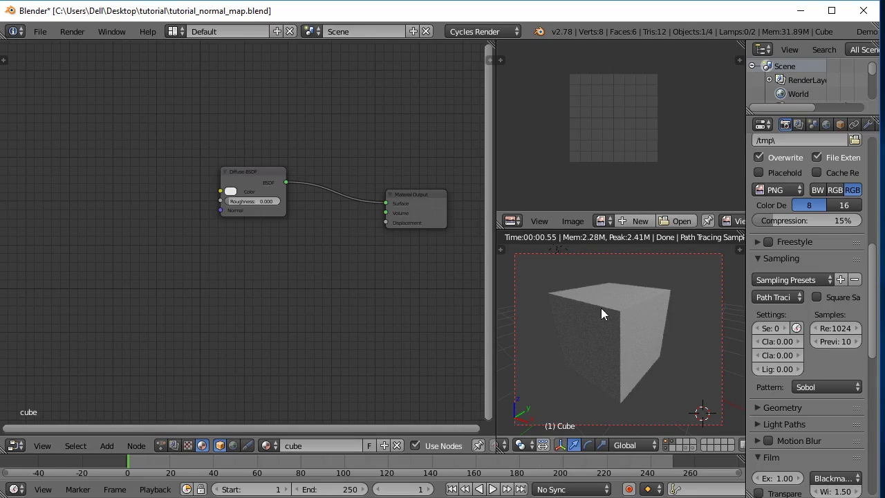
Check the cube's UV layout in Edit Mode and return to Object Mode.
key("Tab")
left_click(665, 338)
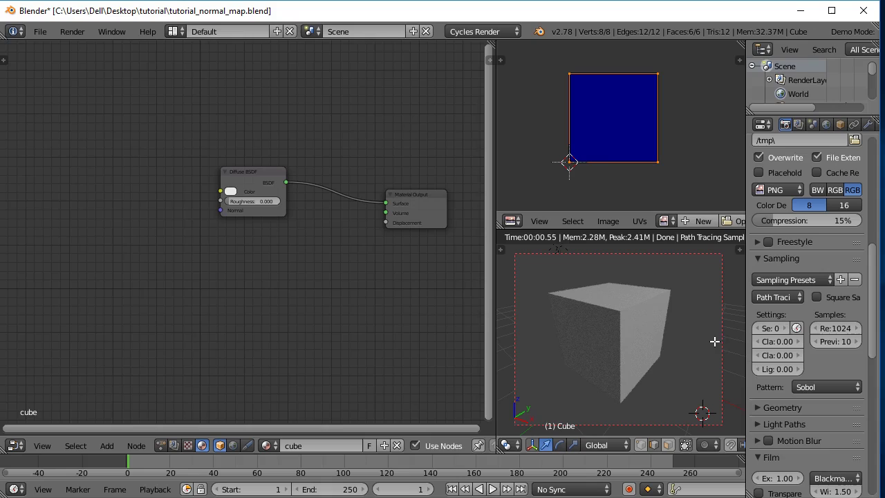
key("Tab")
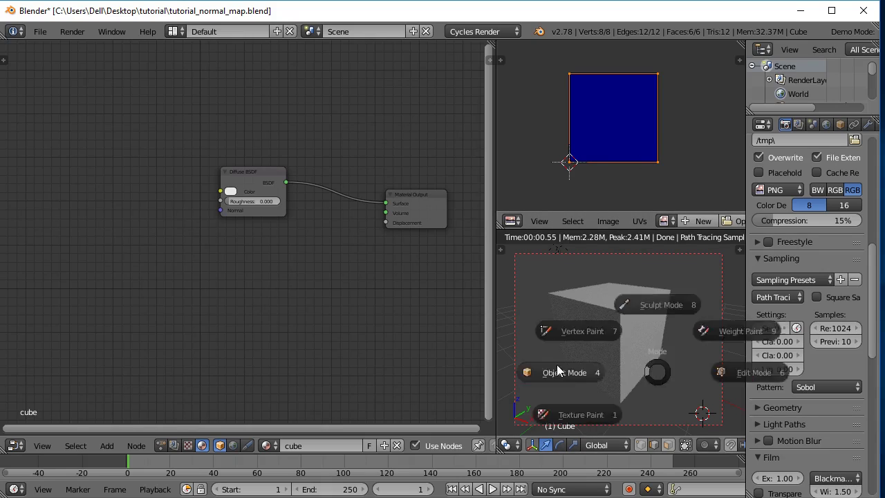
left_click(546, 371)
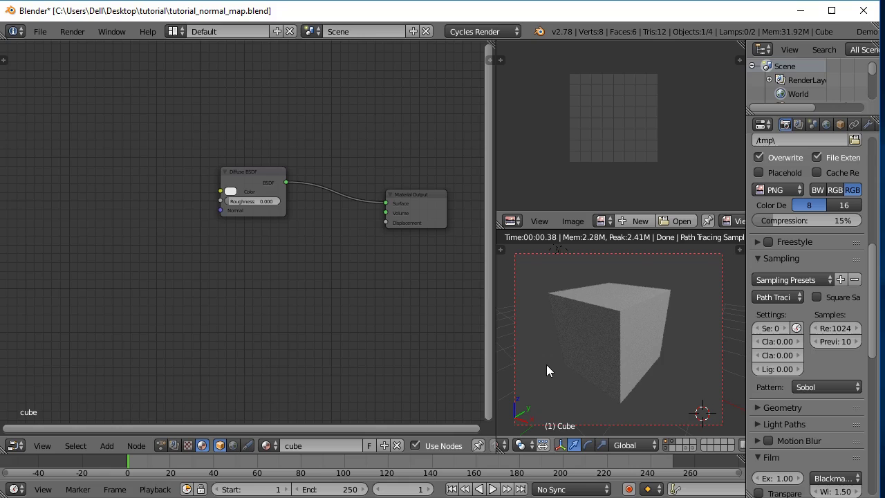
Add a Normal Map node before the Diffuse BSDF and link its Normal output to the shader's Normal input.
middle_click_drag(355, 272, 336, 289)
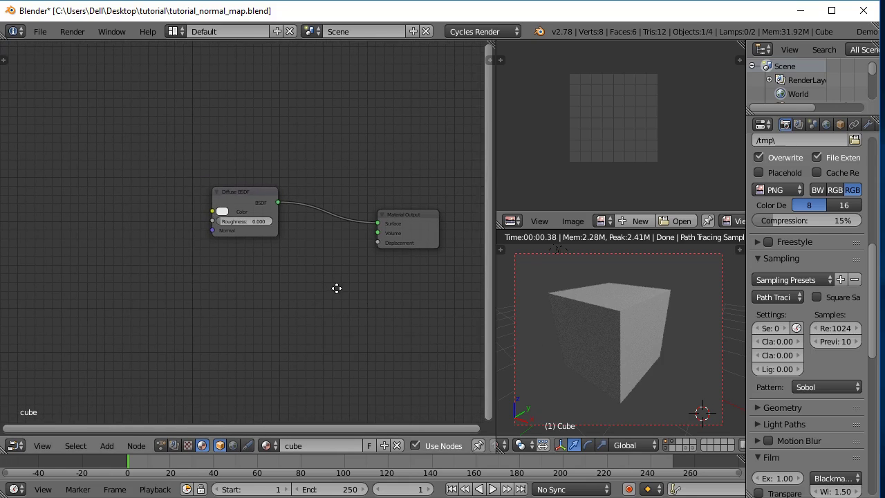
key("shift+a")
mouse_move(108, 186)
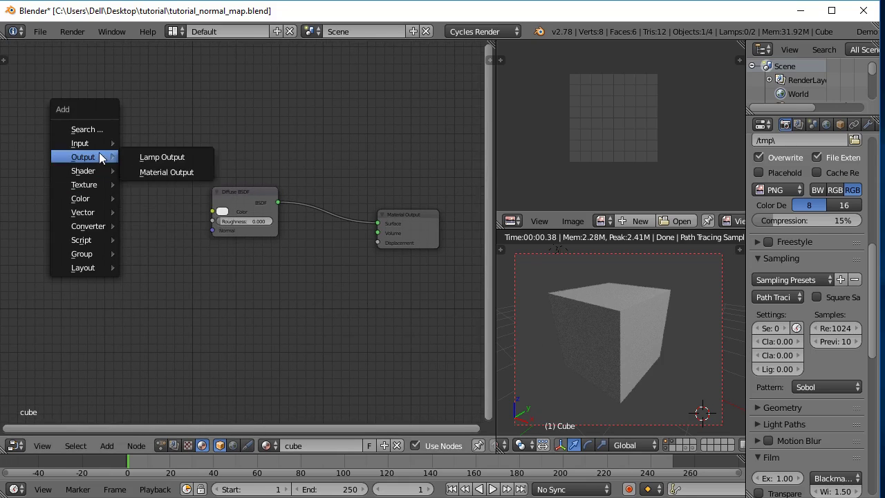
mouse_move(103, 212)
left_click(151, 257)
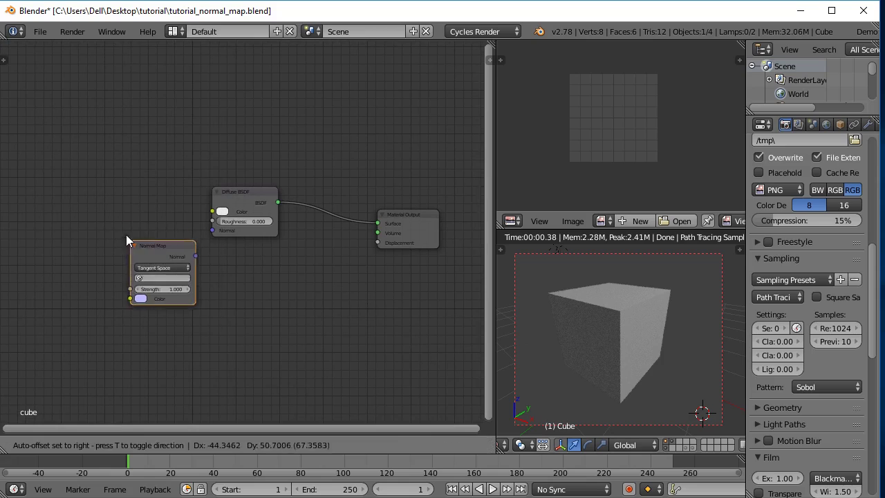
left_click(164, 224)
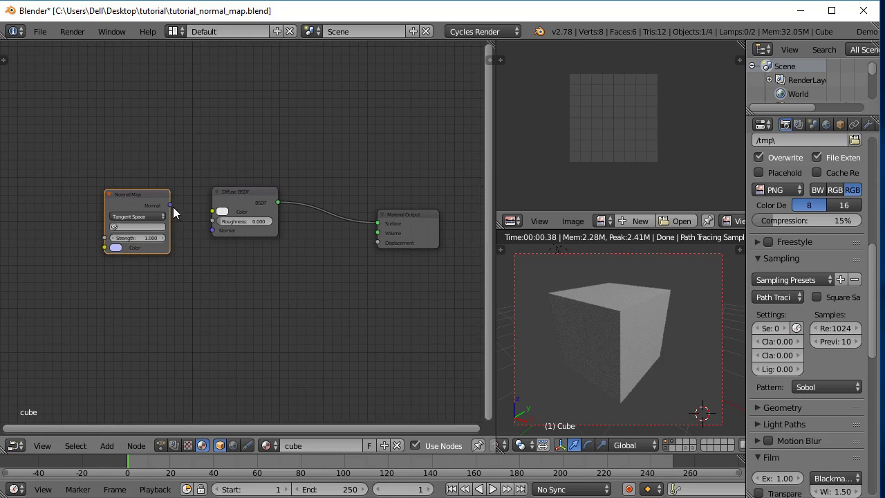
left_click_drag(172, 207, 212, 230)
Add an Image Texture node before the Normal Map node and load TexturesCom_StoneWall_normalmap_M.tif into it.
key("shift+a")
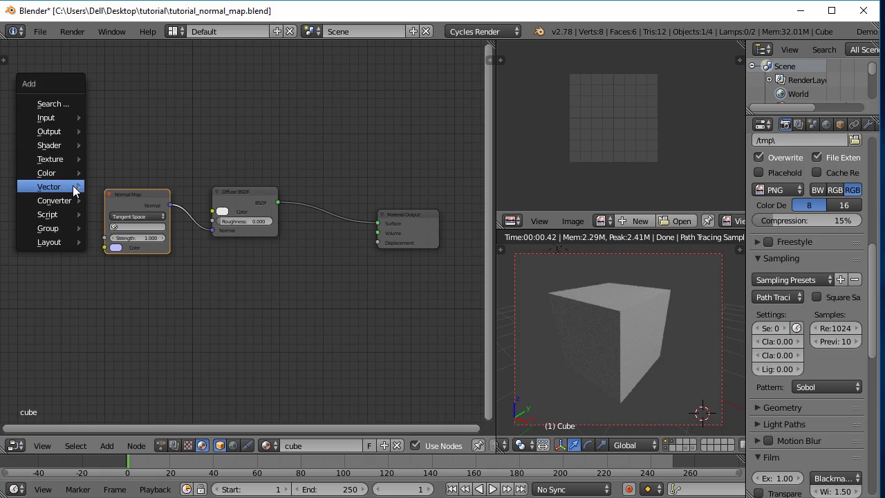
mouse_move(60, 148)
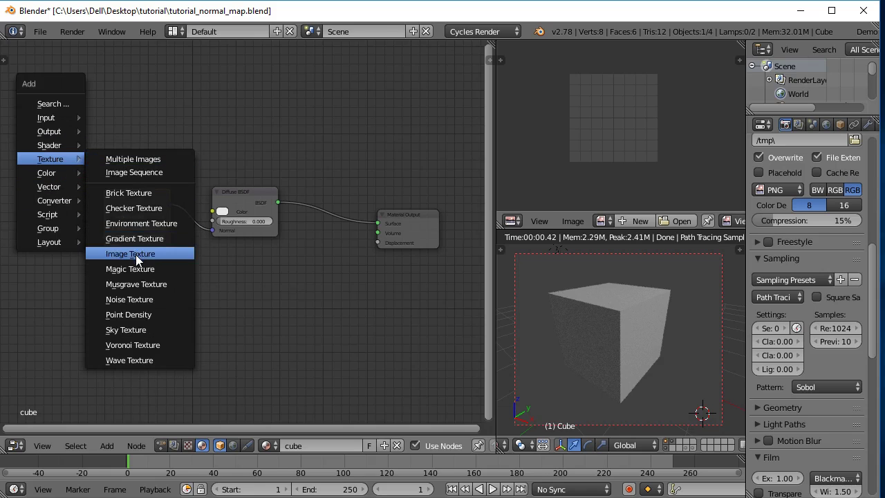
left_click(132, 254)
left_click(18, 185)
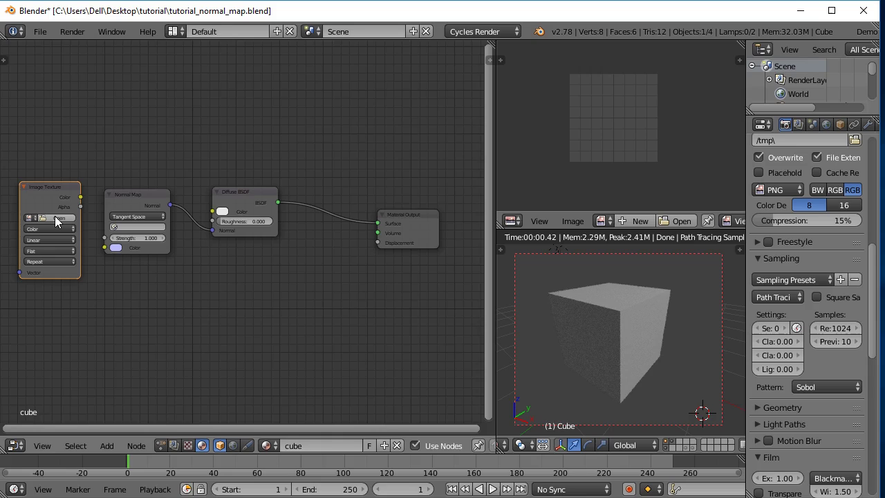
left_click(55, 218)
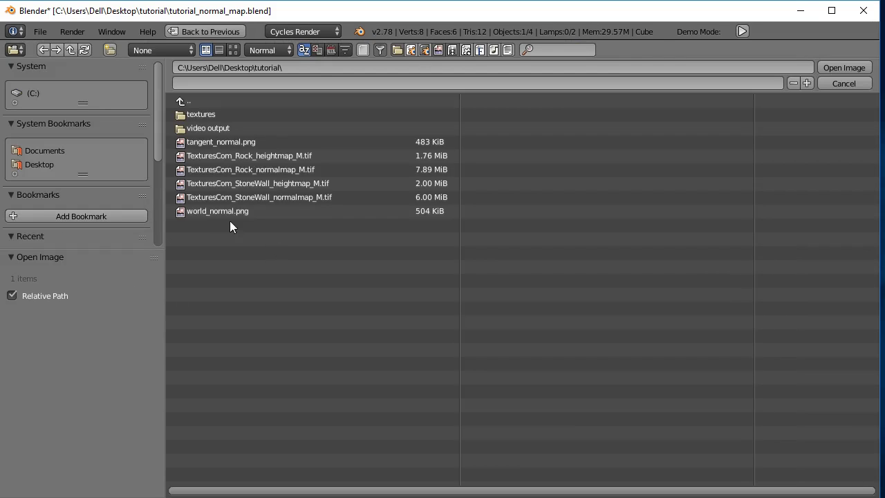
left_click(233, 50)
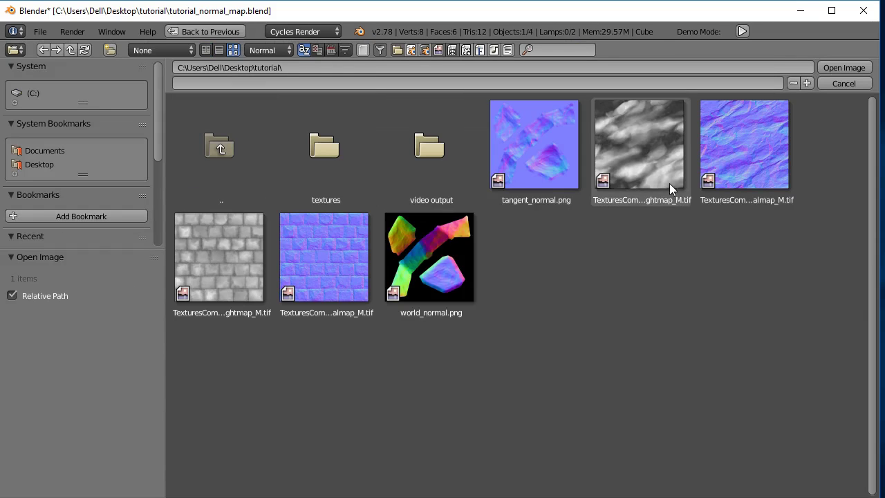
left_click(297, 278)
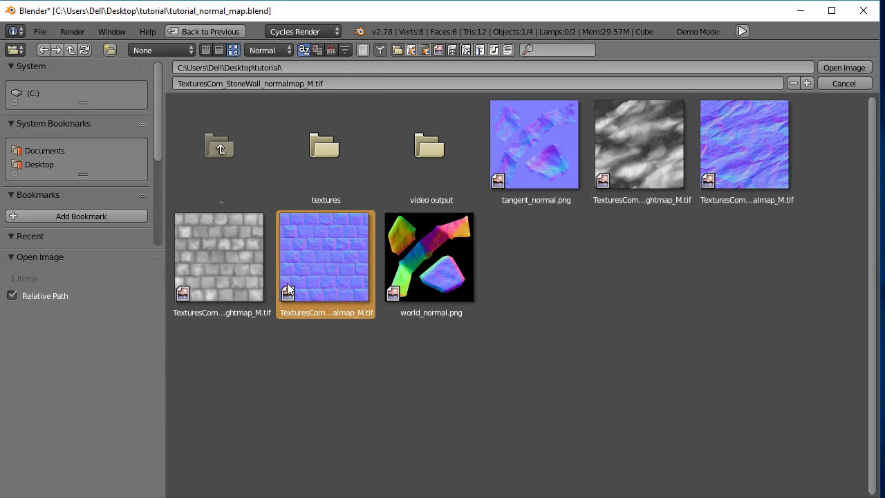
left_click(843, 68)
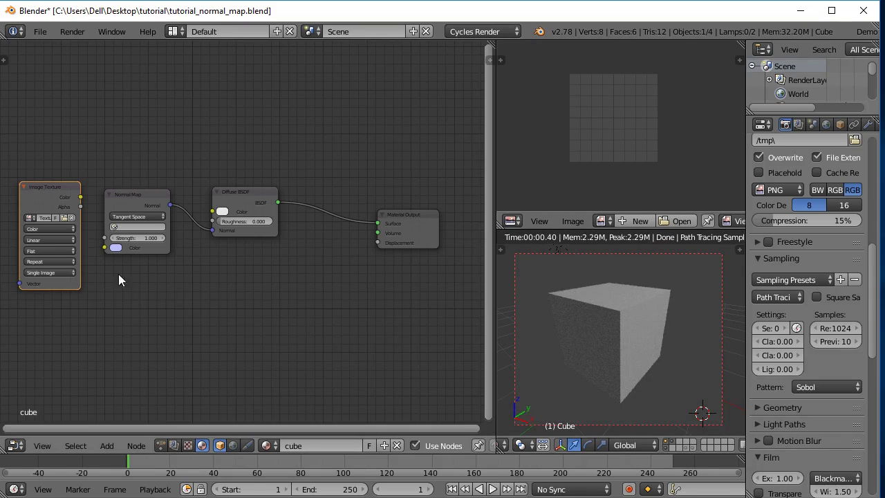
Set the Image Texture to Non-Color Data and link its Color output to the Normal Map's Color input.
left_click(60, 226)
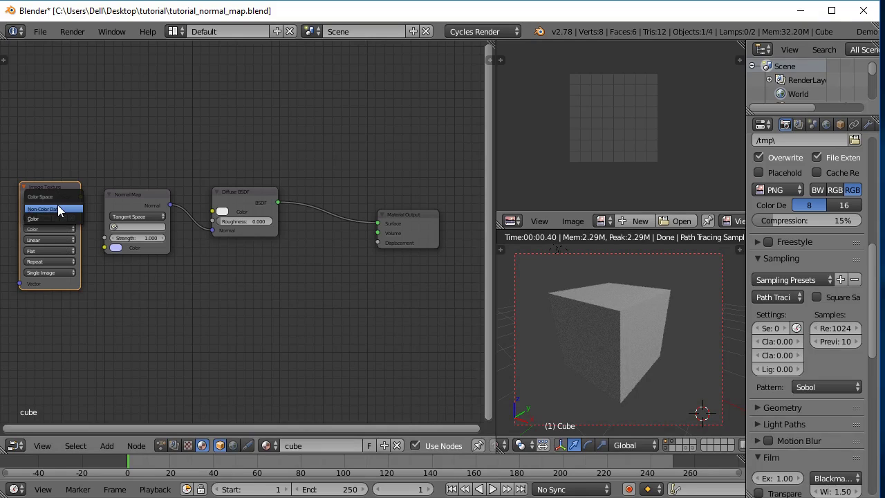
left_click(58, 205)
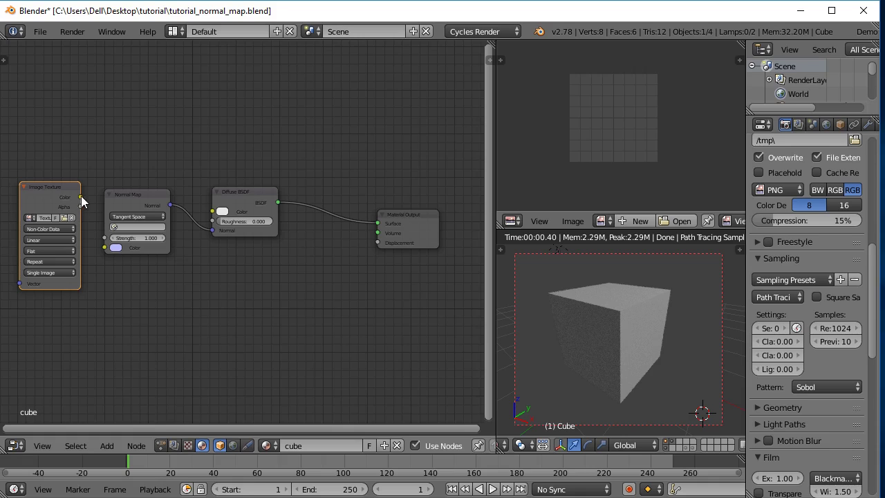
left_click_drag(80, 197, 104, 248)
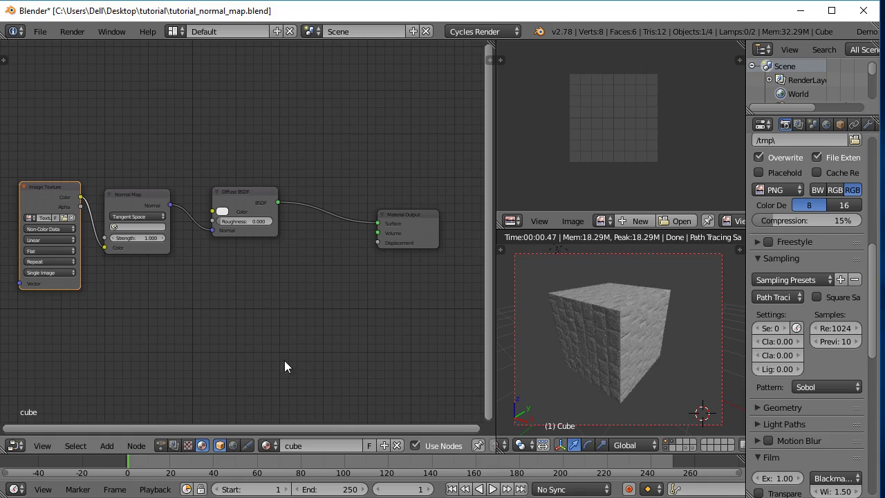
Test the Normal Map strength at 0 and 10, and set it to 2.
mouse_move(587, 356)
middle_mouse_down()
mouse_move(672, 371)
mouse_move(608, 350)
mouse_move(663, 357)
mouse_move(519, 340)
mouse_move(566, 364)
mouse_move(584, 360)
mouse_move(499, 366)
middle_mouse_up()
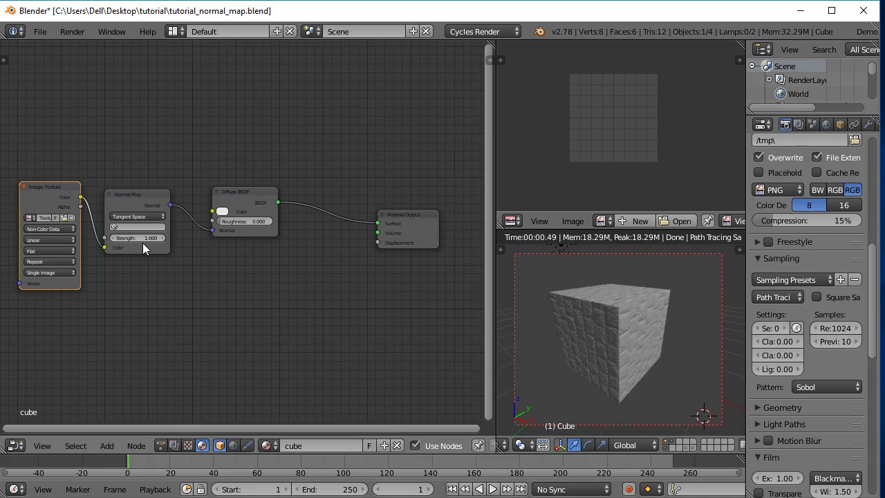
left_click_drag(144, 240, 110, 240)
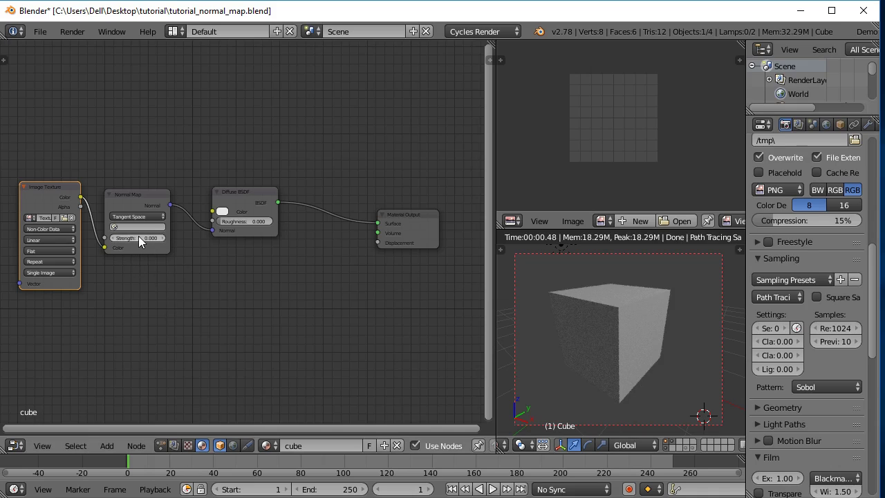
left_click_drag(138, 237, 167, 238)
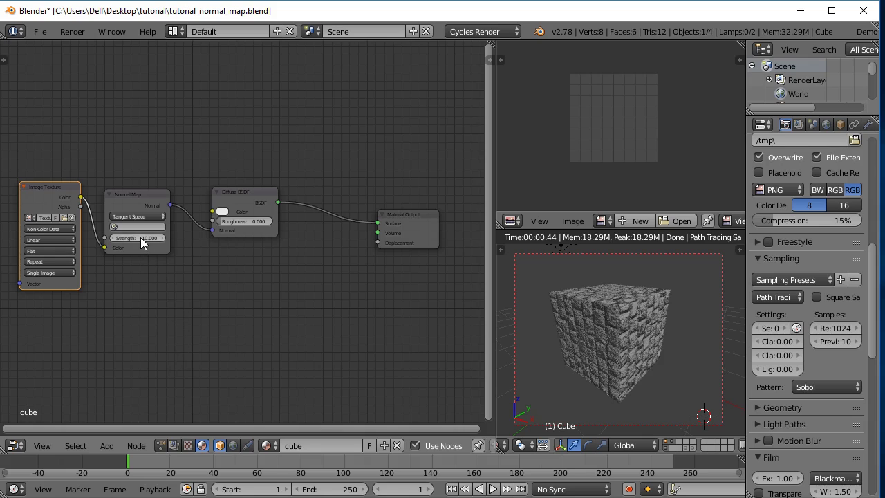
left_click(141, 238)
type("2")
key("Return")
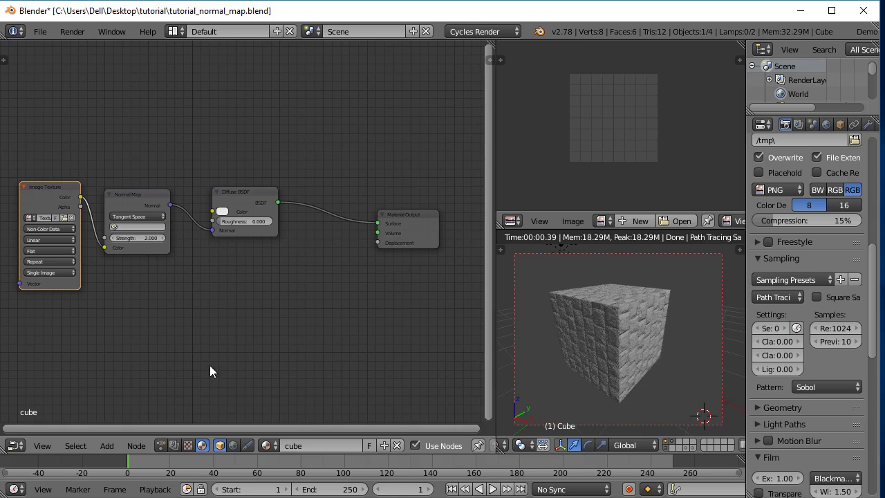
Try Normal Map strength values of -1, 10 and 20, and return the strength to 2.
left_click(142, 238)
type("-1")
key("Return")
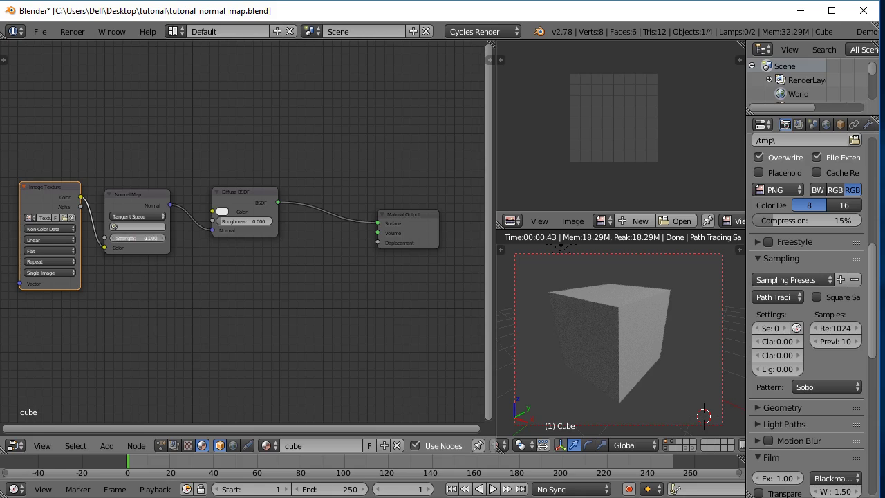
left_click(140, 238)
type("20")
key("Return")
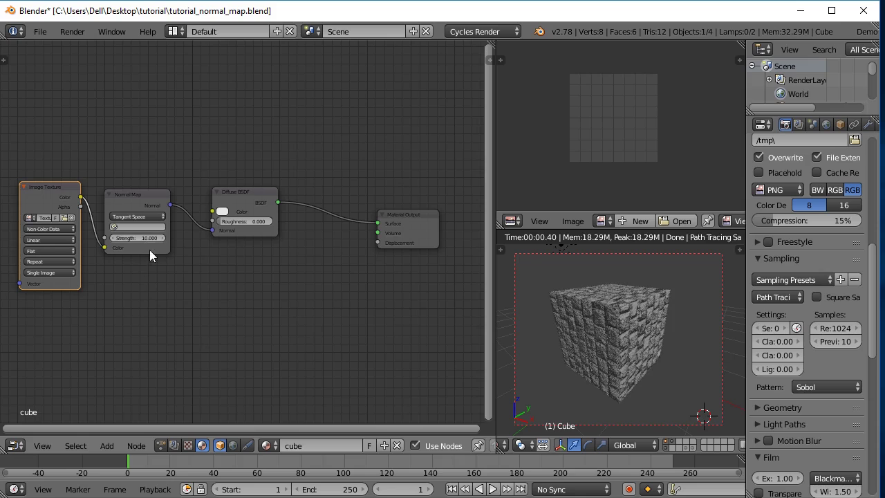
left_click(141, 234)
type("20")
key("Return")
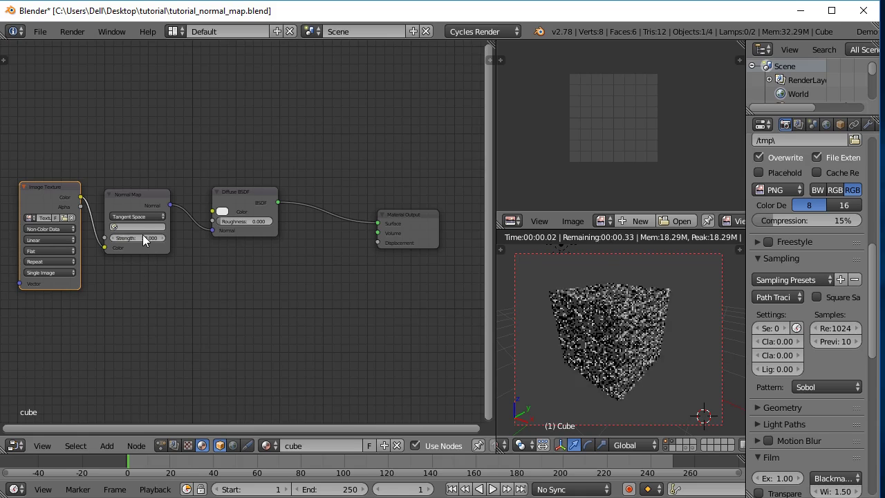
left_click(143, 237)
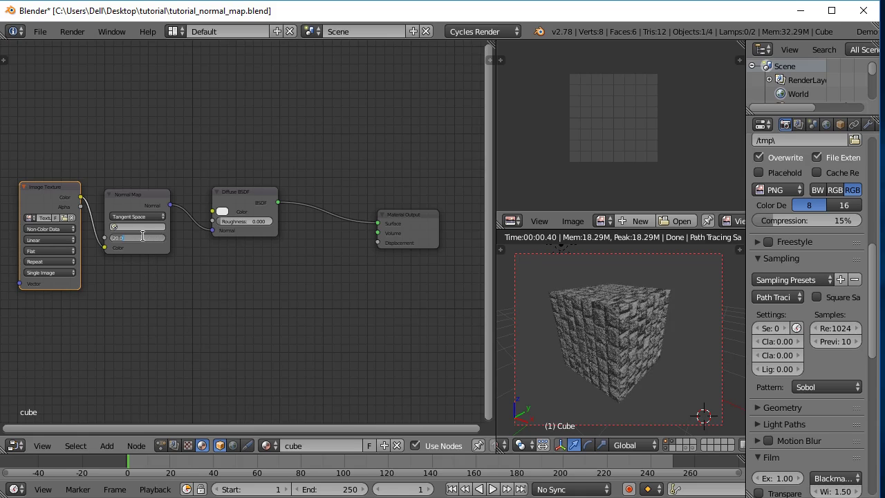
type("2")
key("Return")
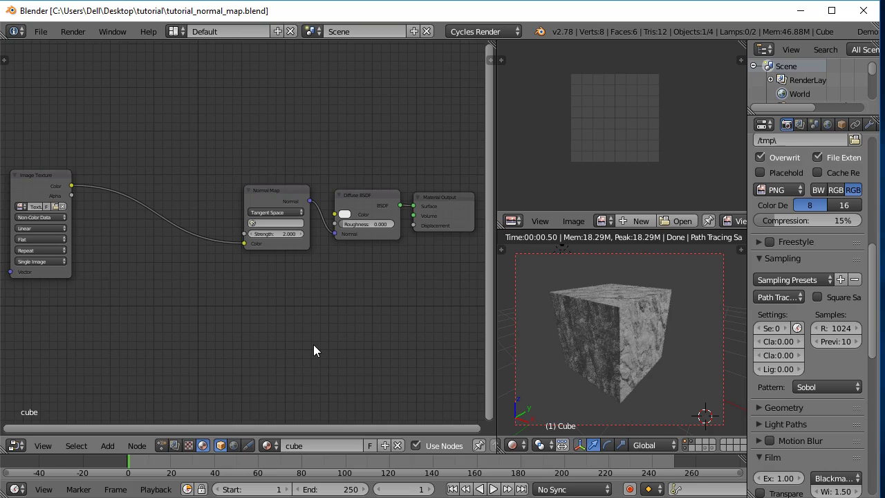
Insert a Separate RGB node into the link between the Image Texture and Normal Map nodes.
key("shift+a")
mouse_move(162, 310)
left_click(237, 264)
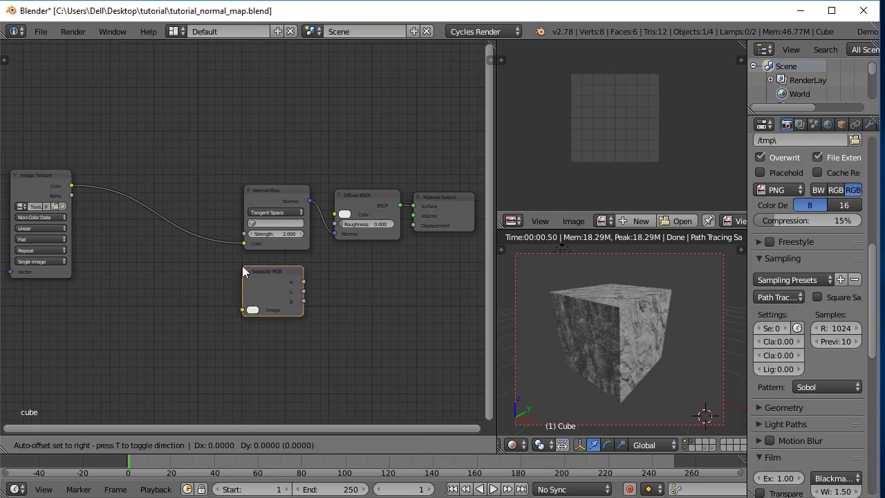
left_click(88, 177)
Insert a Combine RGB node between Separate RGB and Normal Map, and link the B channels of the two RGB nodes.
key("shift+a")
left_click(243, 187)
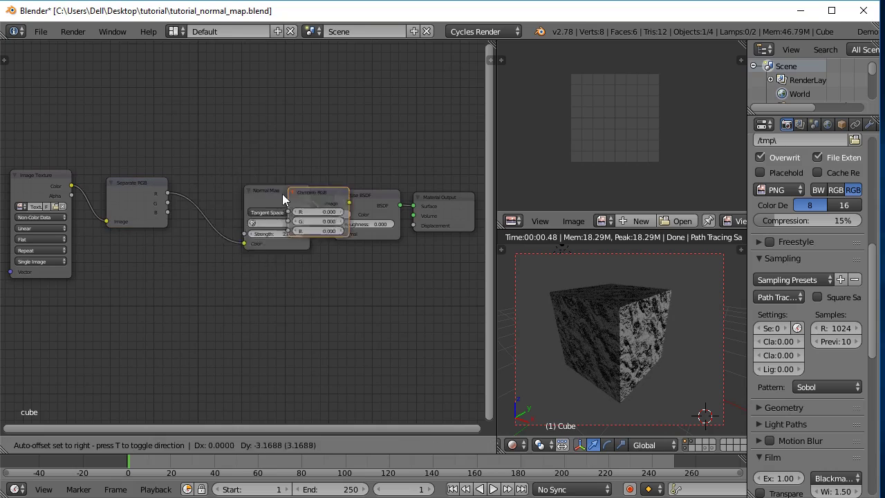
left_click(204, 197)
left_click_drag(147, 199, 132, 216)
left_click_drag(211, 211, 225, 204)
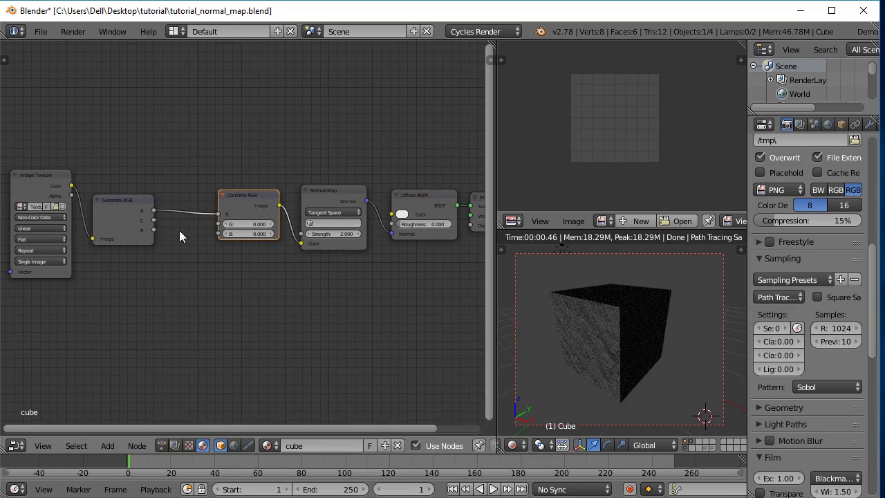
left_click_drag(153, 230, 218, 233)
Add an Invert node and route Separate RGB's G output through it into Combine RGB's G input.
key("shift+a")
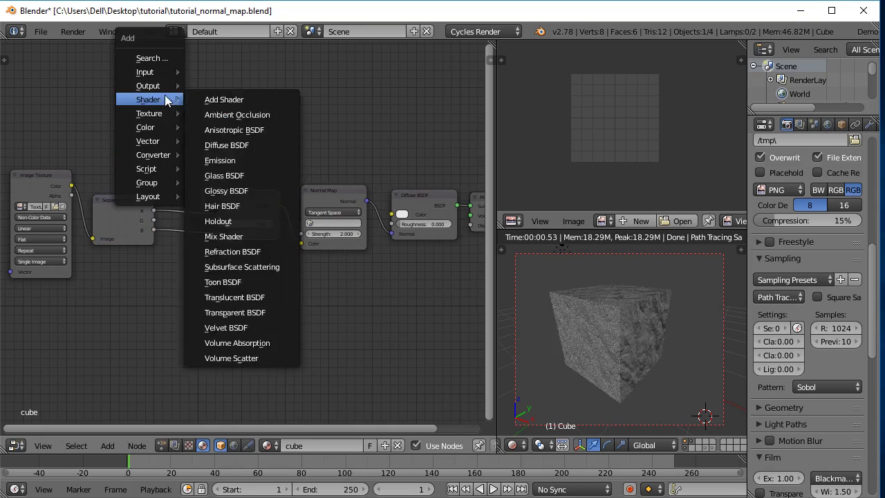
mouse_move(166, 126)
left_click(217, 172)
left_click(171, 135)
left_click_drag(154, 221, 169, 167)
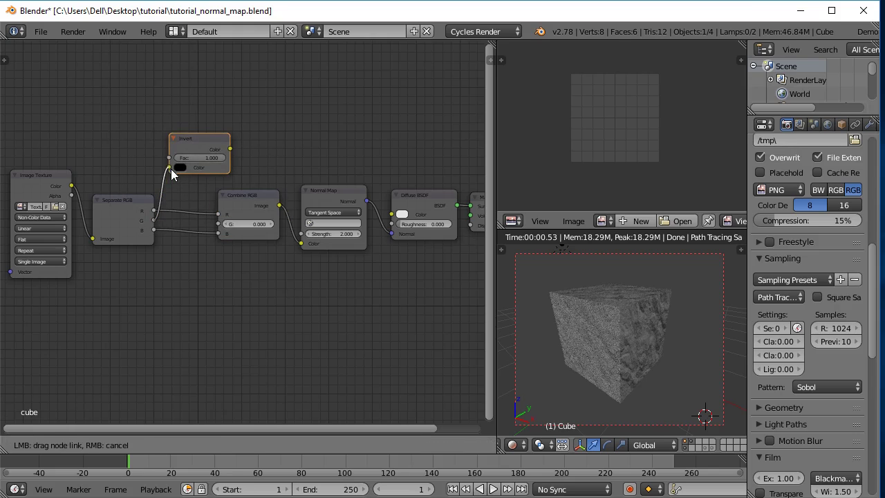
left_click_drag(195, 139, 217, 223)
Spread out the texture and RGB nodes, and place the Invert node below the links between Separate RGB and Combine RGB.
middle_click_drag(177, 265, 278, 262)
left_click_drag(147, 176, 66, 191)
left_click_drag(213, 201, 140, 195)
left_click_drag(252, 139, 241, 249)
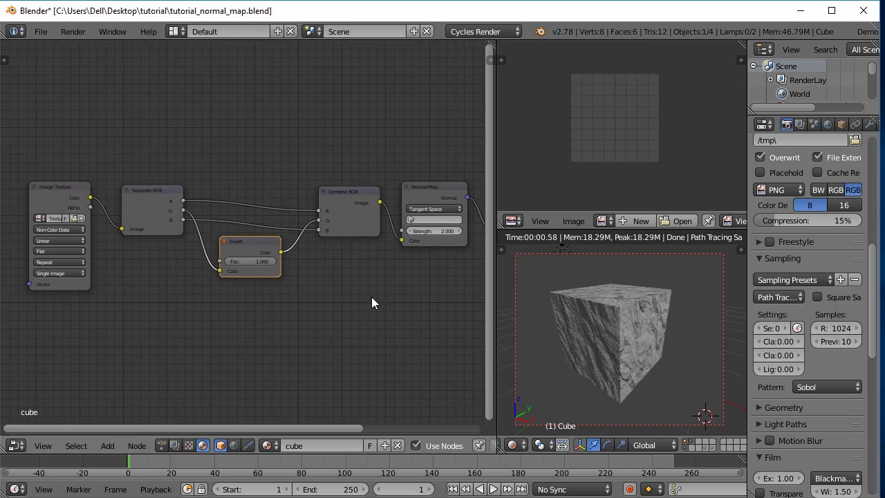
Try a free trackball rotation of the cube to check how the normal map with inverted green channel shades.
middle_click_drag(371, 297, 349, 304)
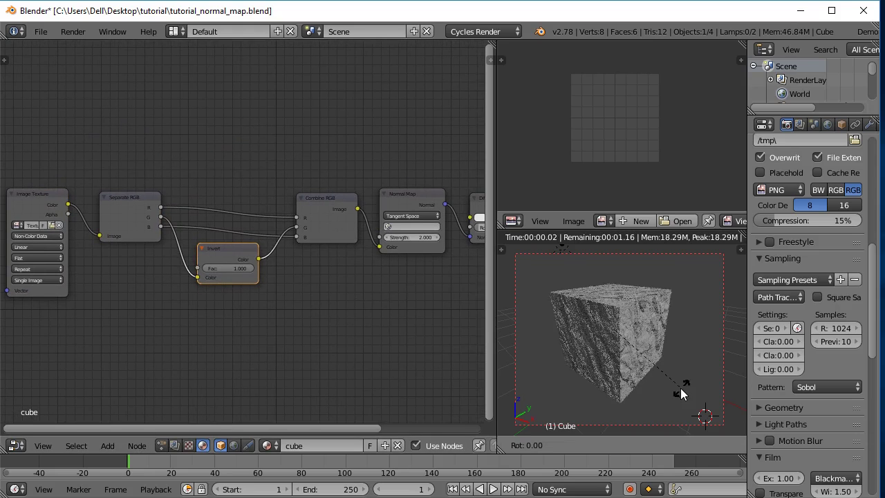
key("r")
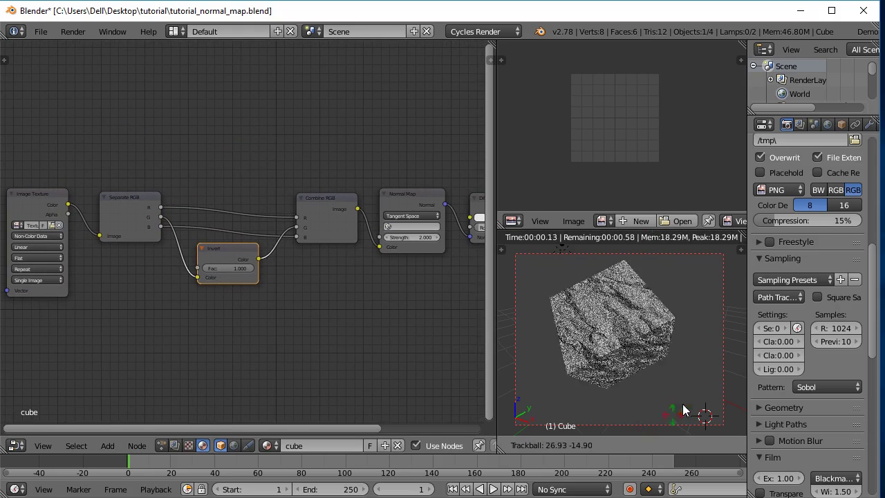
left_click(697, 387)
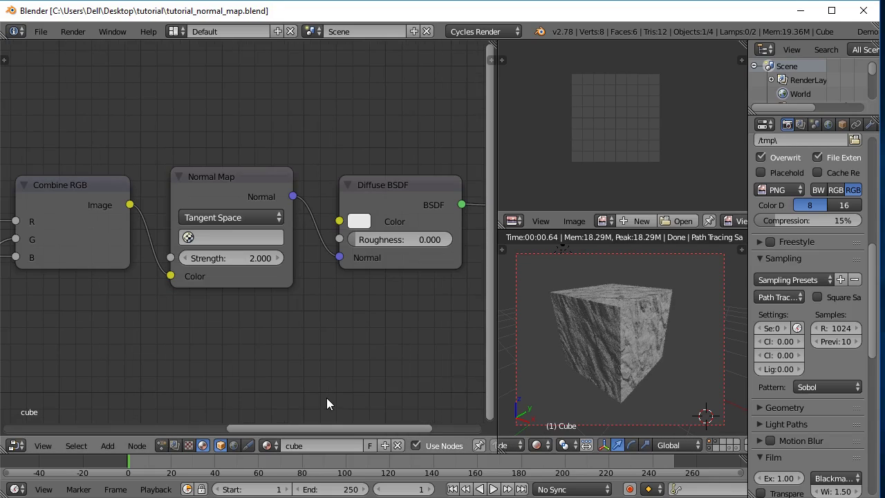
Set the Normal Map node's space to Tangent Space.
left_click(242, 219)
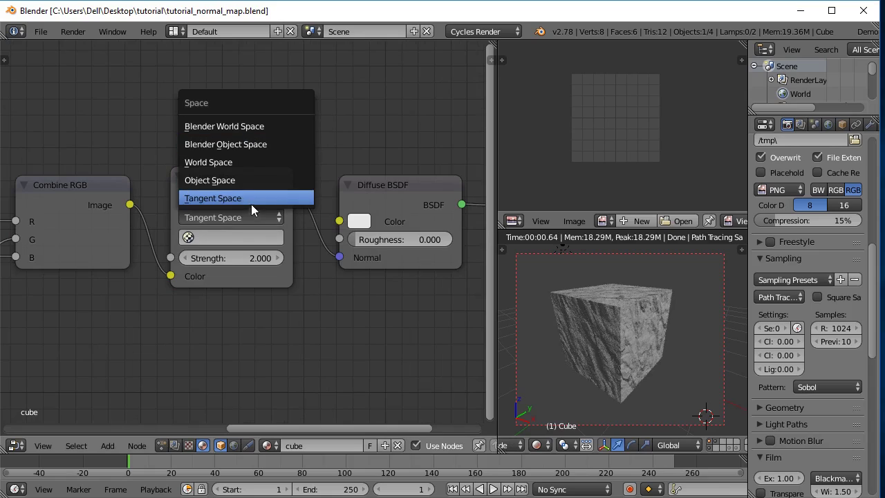
left_click(242, 198)
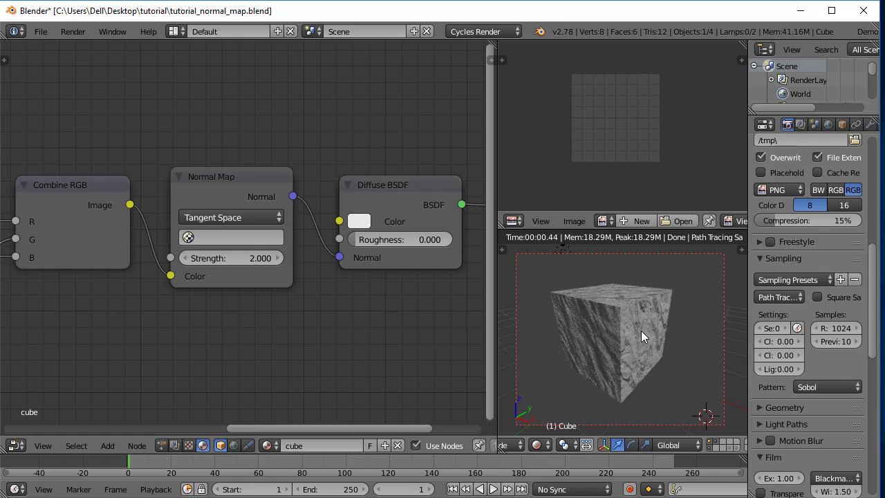
Enter edit mode on the cube and examine its UV layout in the UV editor.
key("Tab")
scroll(608, 166, "up", 2)
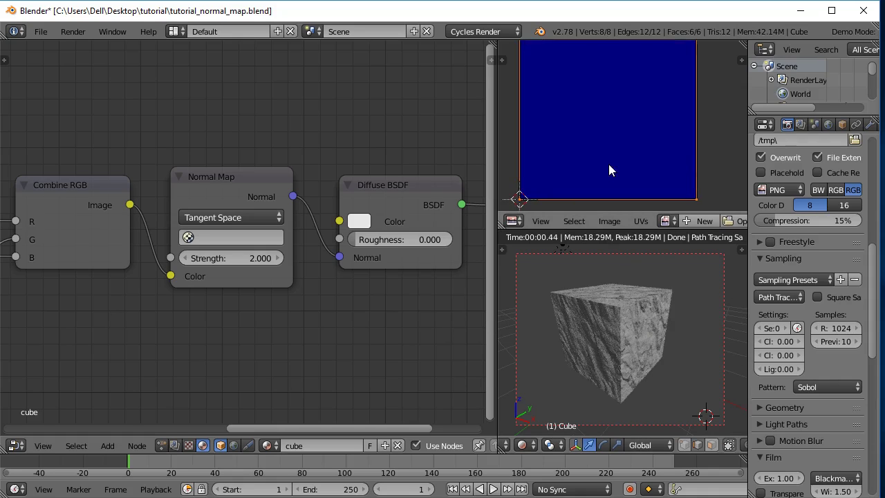
scroll(614, 173, "down", 1)
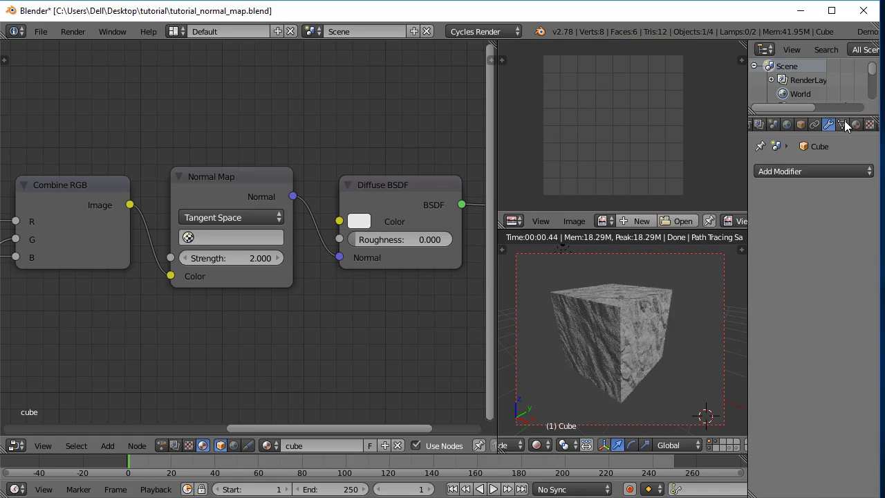
Add a second UV map to the cube's mesh data and name it "2nd uv map".
left_click(843, 123)
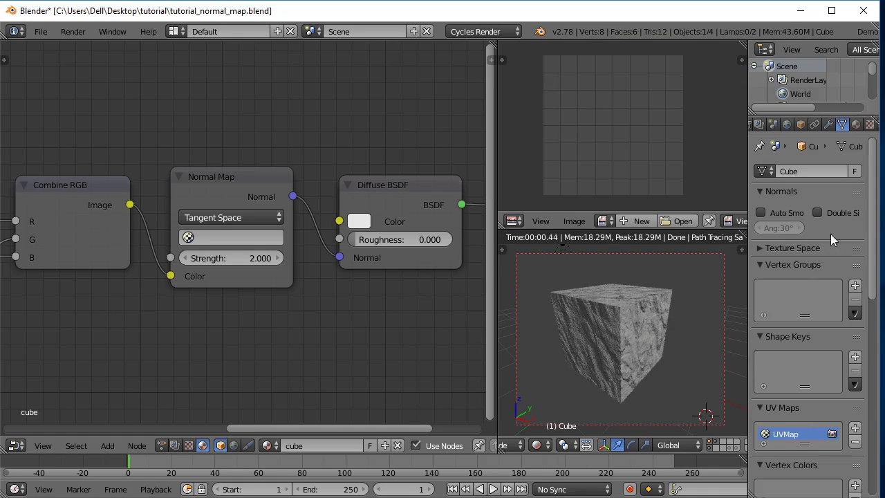
scroll(832, 432, "down", 3)
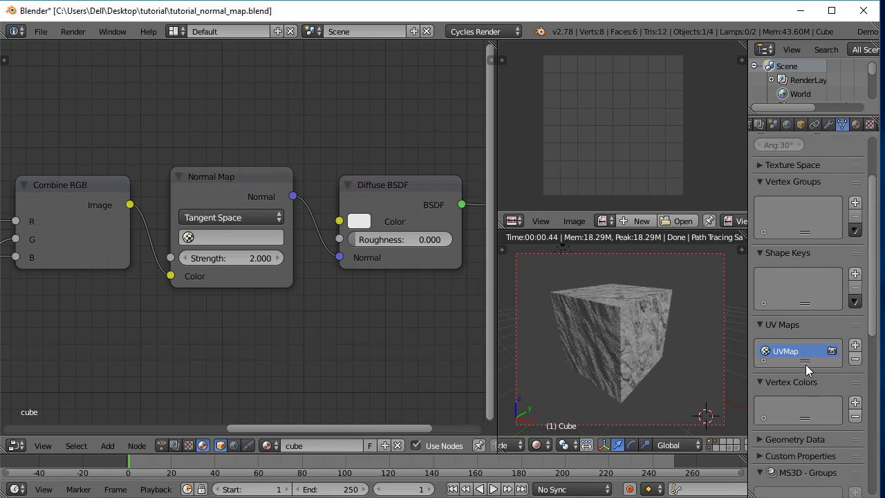
left_click_drag(805, 360, 781, 395)
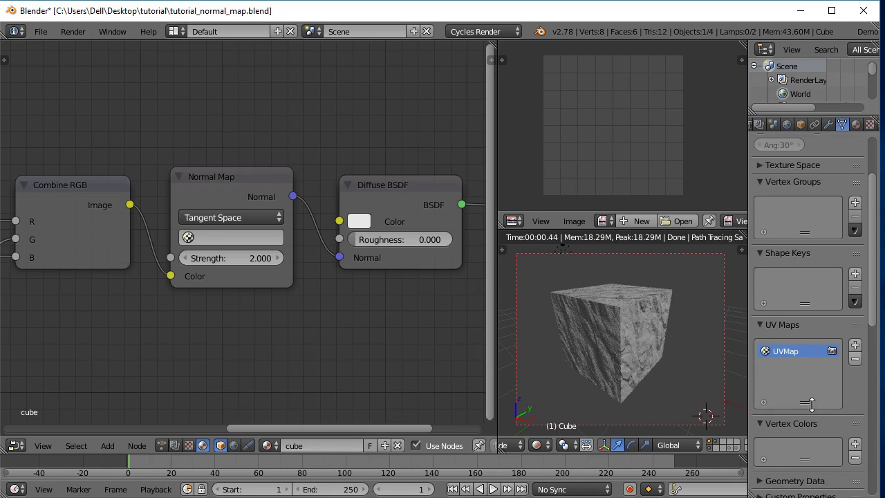
left_click(855, 346)
double_click(795, 365)
type("2nd")
key("Return")
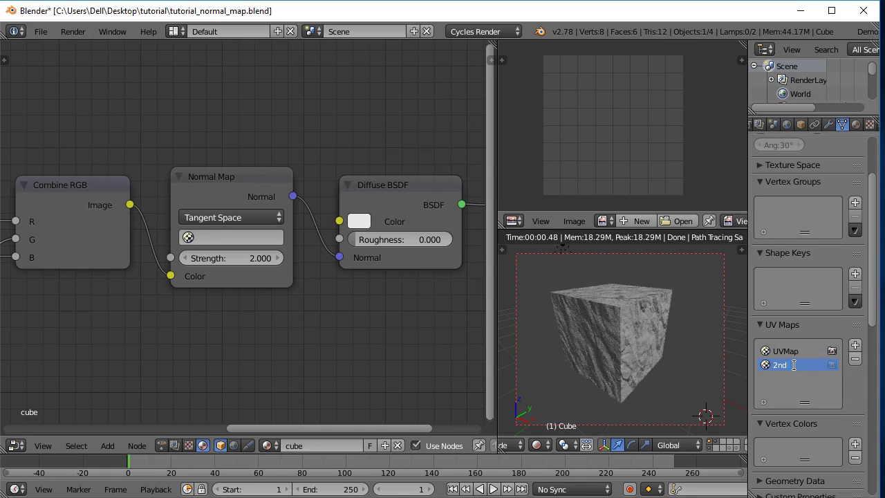
type("uv map")
key("Return")
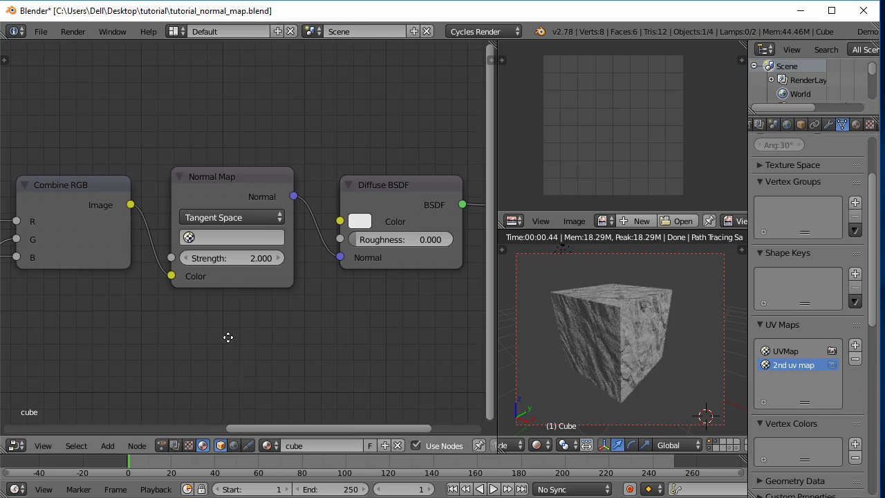
Add a UV Map input node in front of the Image Texture node.
middle_click_drag(228, 338, 580, 326)
scroll(105, 336, "down", 5)
scroll(105, 342, "up", 3, "ctrl")
scroll(104, 342, "down", 1)
key("shift+a")
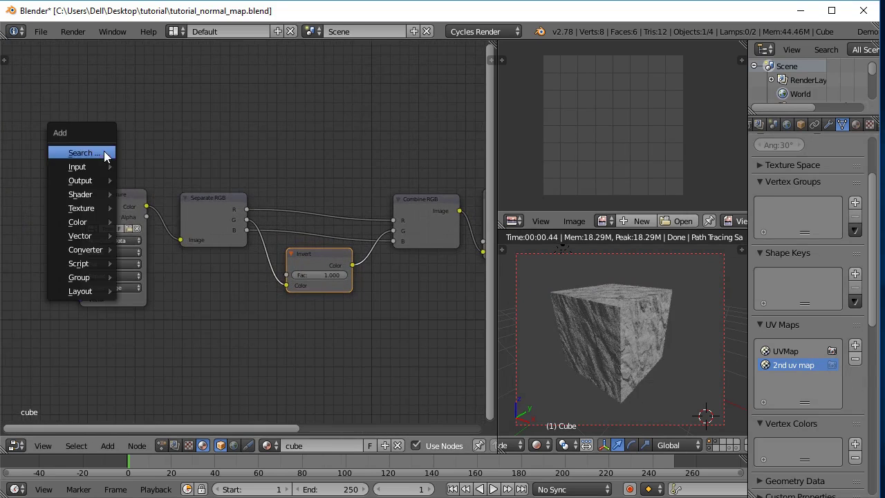
mouse_move(107, 169)
left_click(166, 369)
left_click(452, 203)
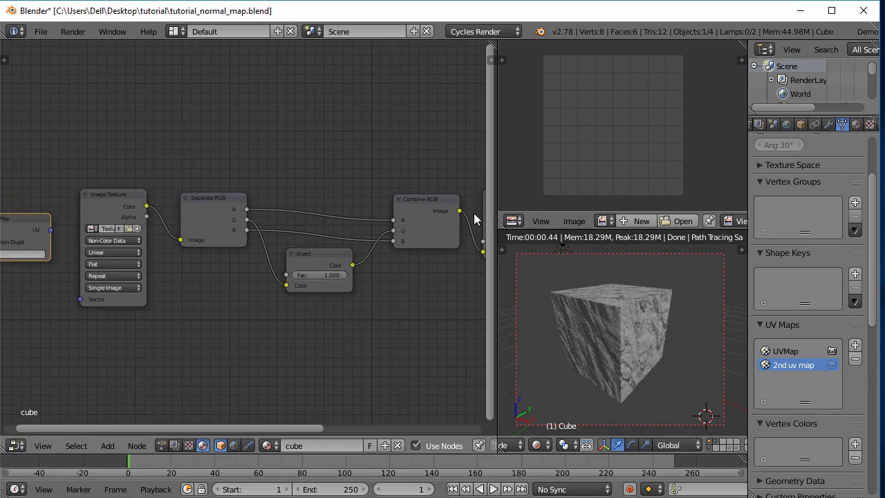
Select UVMap in the UV Map node and link its UV output to the Image Texture's Vector input.
middle_click_drag(474, 214, 533, 210)
left_click(69, 250)
left_click(69, 273)
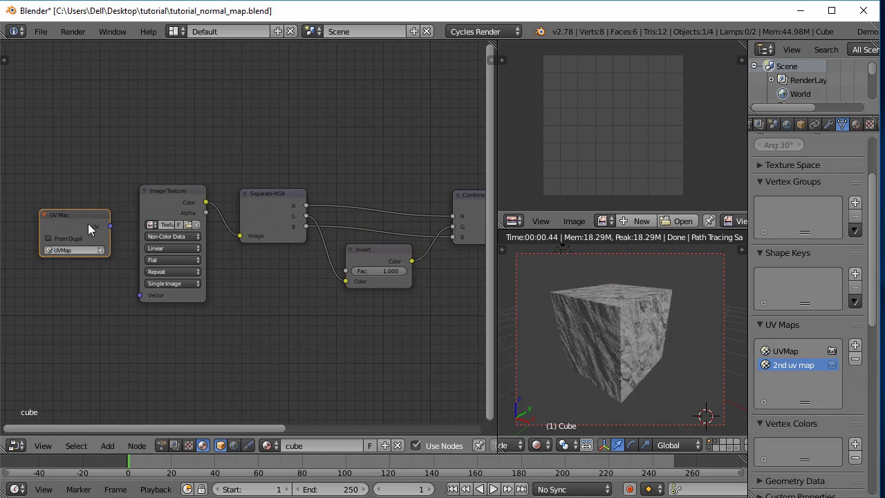
left_click_drag(89, 229, 153, 298)
Choose a UV map for the tangent space in the Normal Map node.
scroll(346, 325, "up", 6, "ctrl")
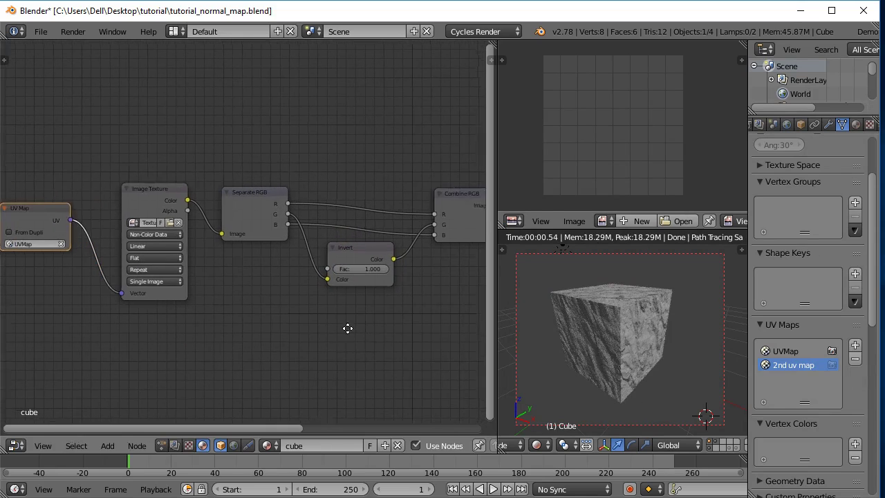
left_click(358, 260)
left_click(352, 287)
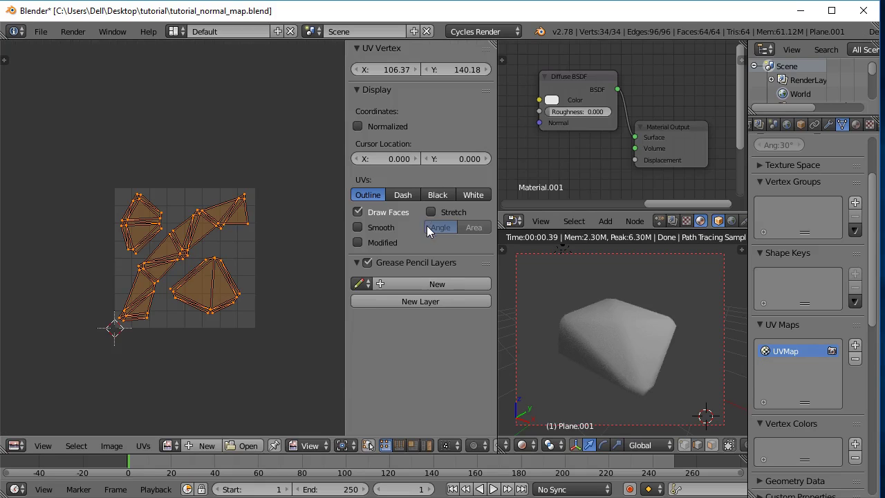
Enable the angle Stretch display for the rock mesh's UVs and examine the distortion across the islands.
left_click(429, 210)
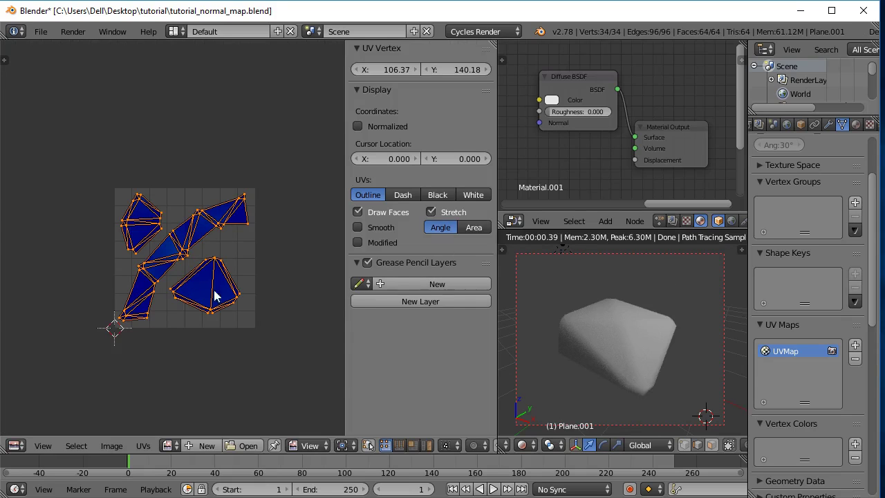
scroll(168, 312, "up", 6)
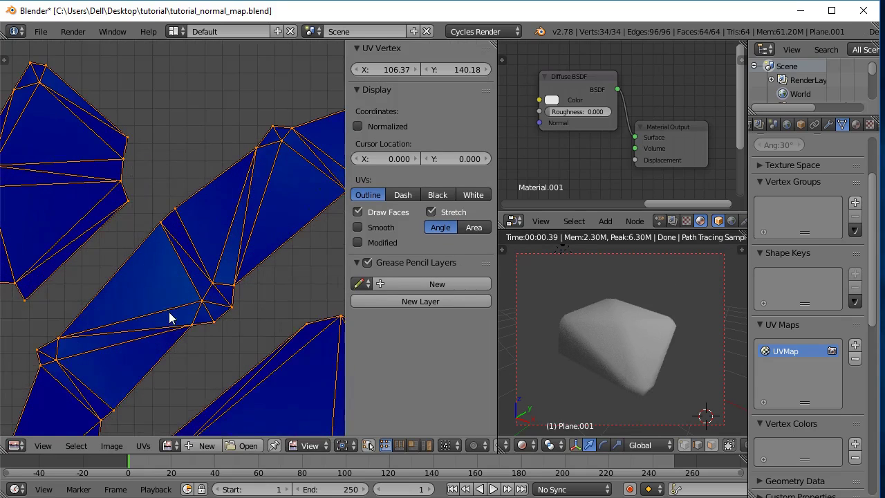
scroll(187, 322, "up", 3)
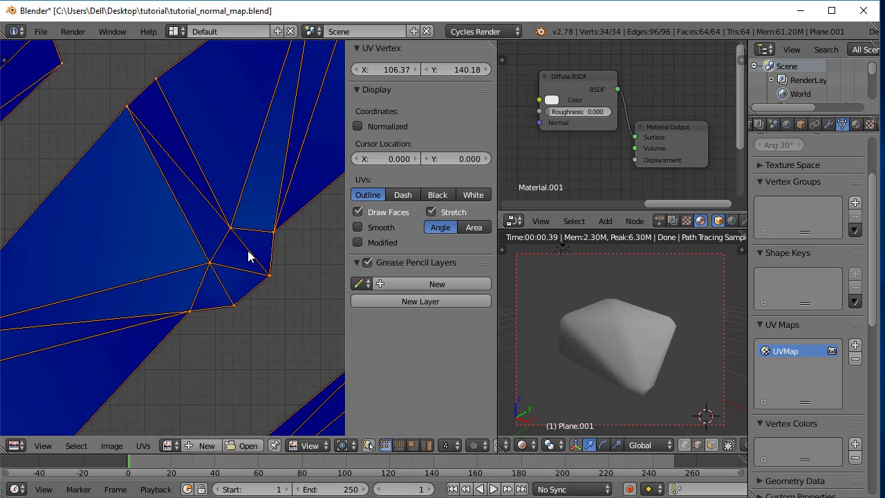
scroll(238, 277, "down", 8)
middle_click_drag(263, 298, 241, 306)
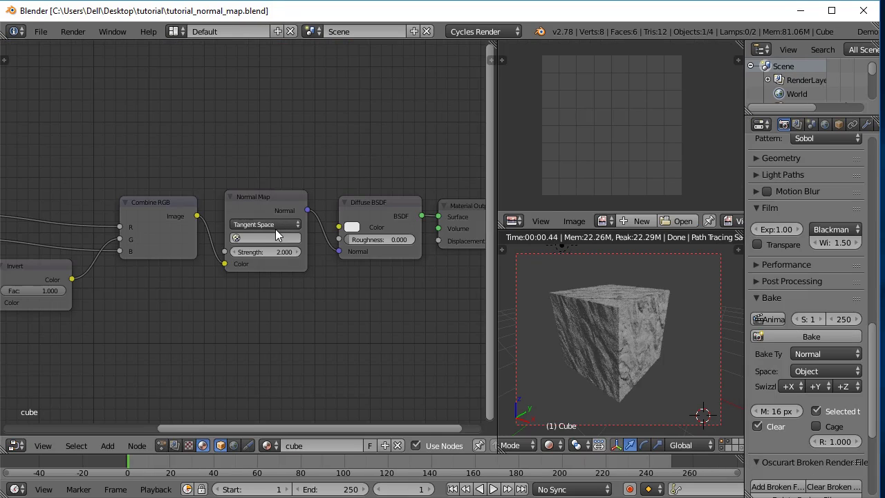
View the space options of the Normal Map node and of the Cycles normal bake.
left_click(275, 225)
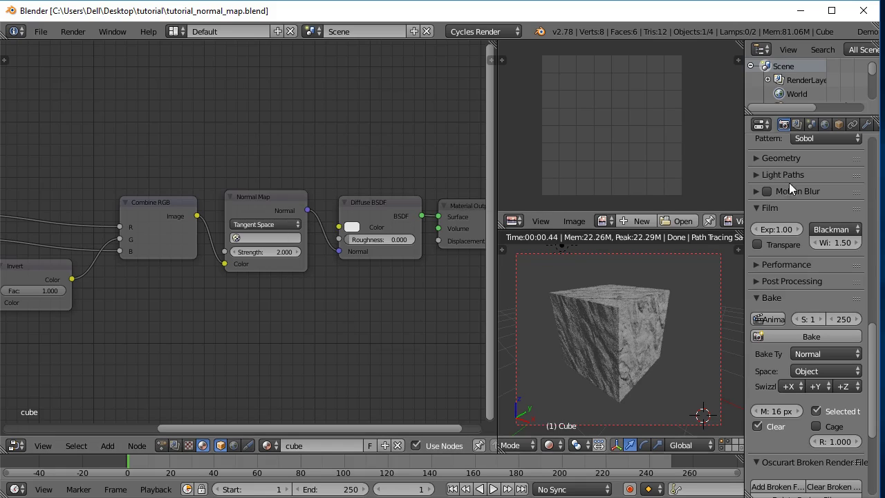
left_click(813, 370)
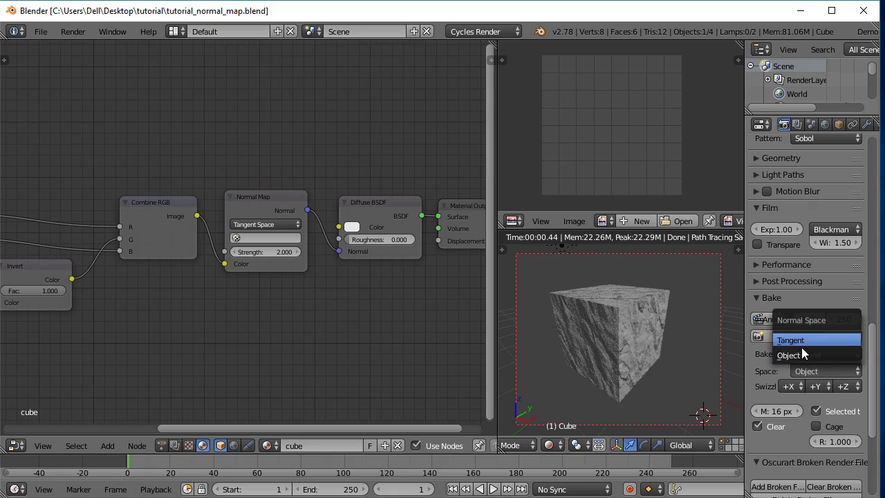
Switch the render engine to Blender Render and view the normal space options in its bake settings.
left_click(484, 31)
left_click(477, 19)
scroll(777, 324, "up", 5)
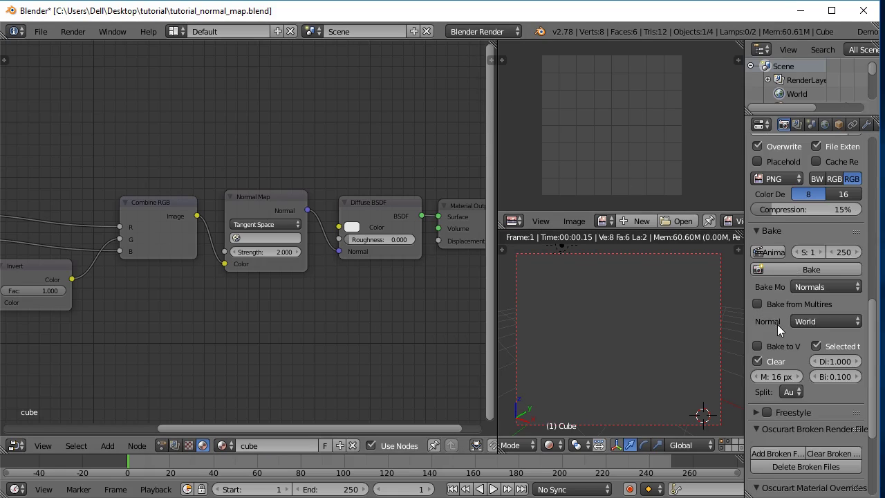
left_click(814, 319)
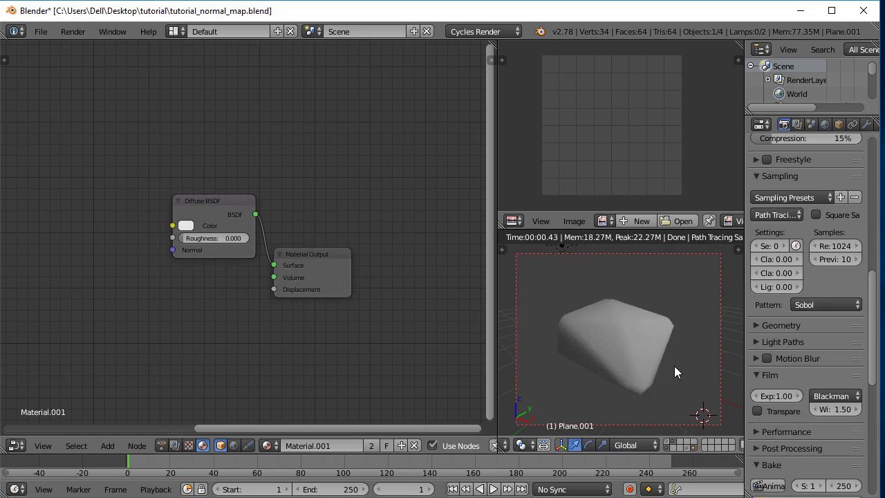
Apply the location, rotation and scale of the rock object Plane.001.
key("ctrl+a")
left_click(629, 331)
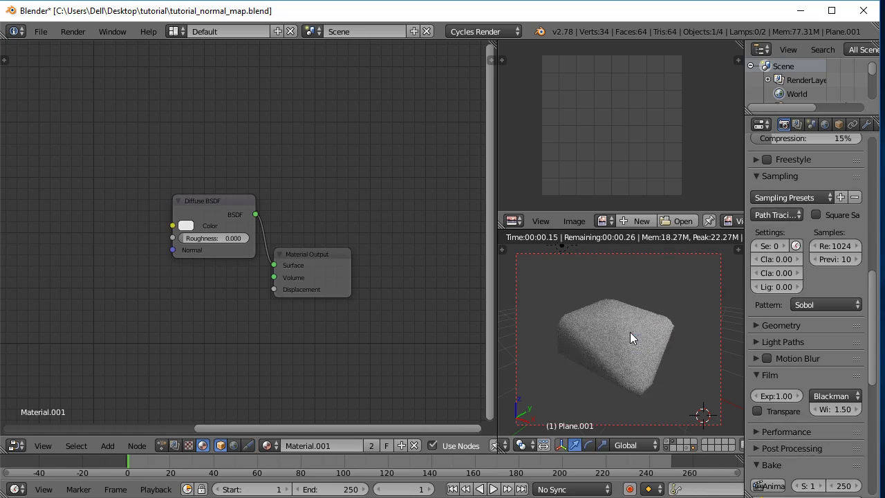
key("ctrl+a")
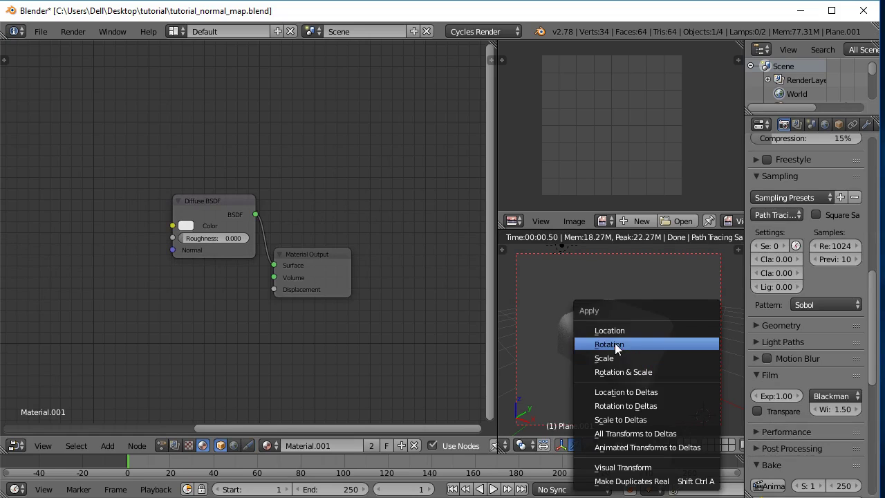
left_click(614, 344)
key("ctrl+a")
left_click(674, 358)
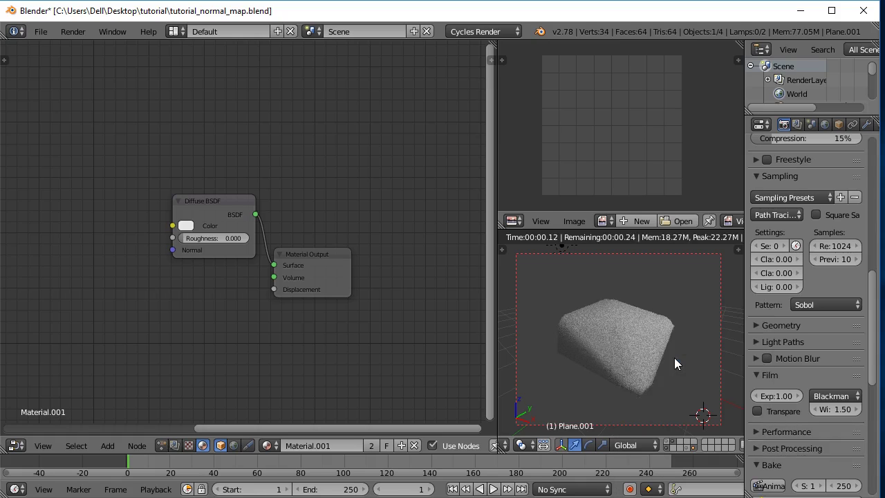
Check the rock's location, rotation and scale values in the 3D view's transform properties.
left_click(738, 250)
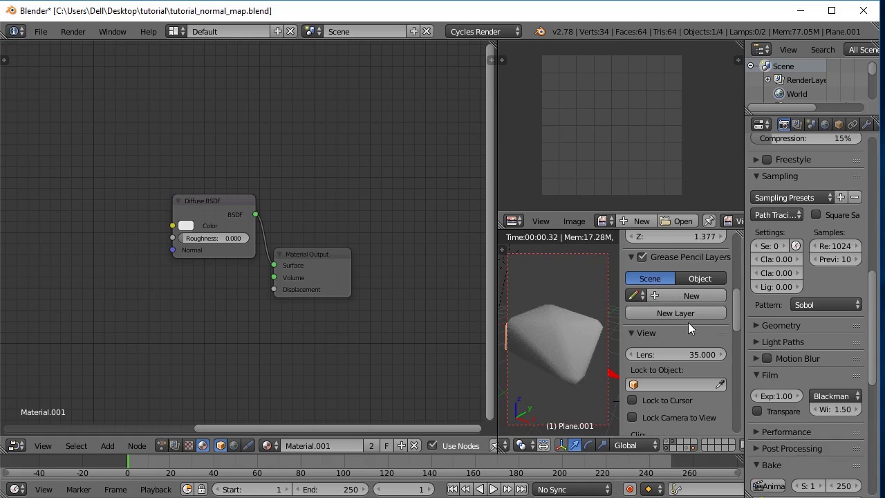
scroll(679, 329, "up", 10)
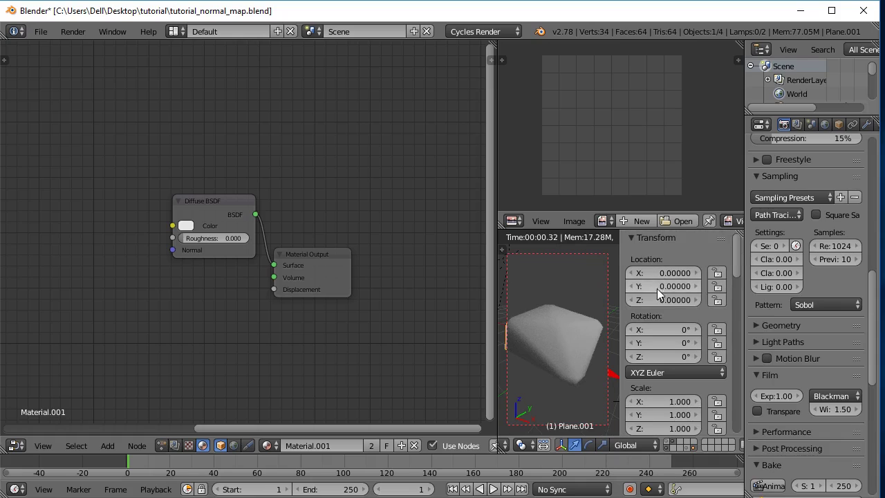
scroll(660, 339, "down", 3)
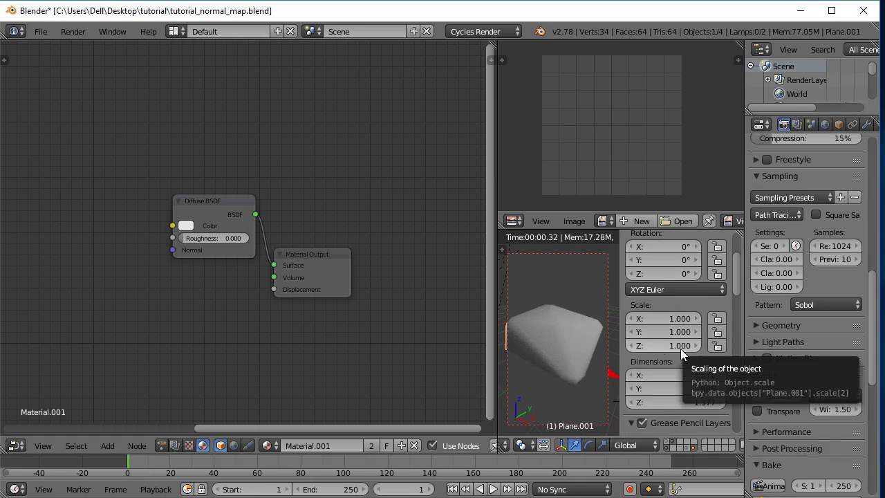
left_click_drag(618, 352, 723, 360)
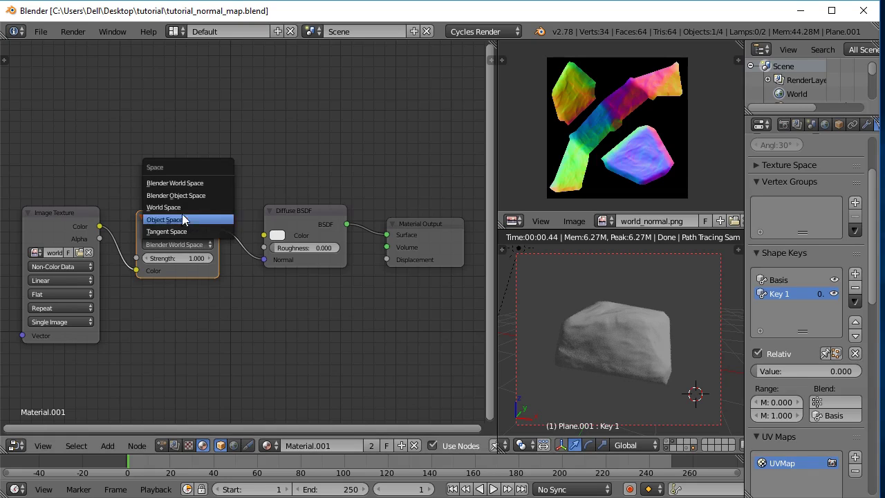
Try World Space and Object Space in the rock material's Normal Map node to compare the shading.
left_click(182, 206)
left_click(190, 244)
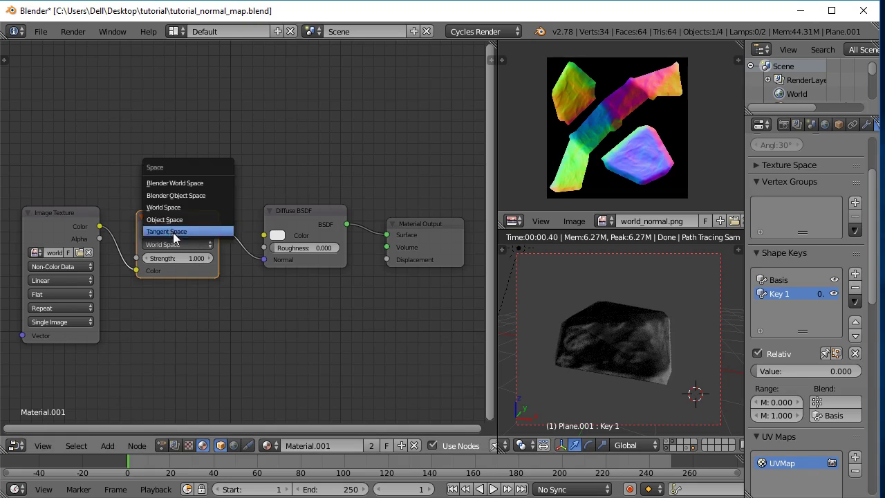
left_click(183, 219)
Compare Blender World Space with Blender Object Space in the Normal Map node, and leave it on Blender World Space.
left_click(188, 243)
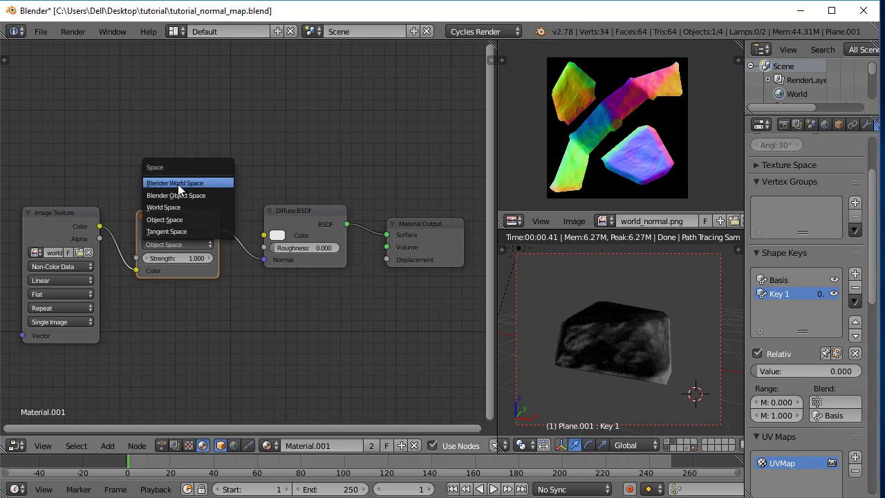
left_click(178, 184)
left_click(189, 242)
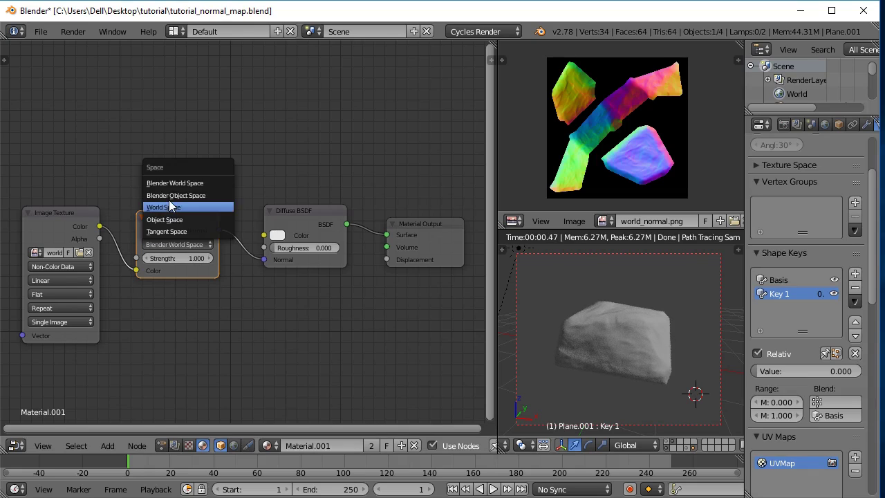
left_click(167, 203)
left_click(181, 244)
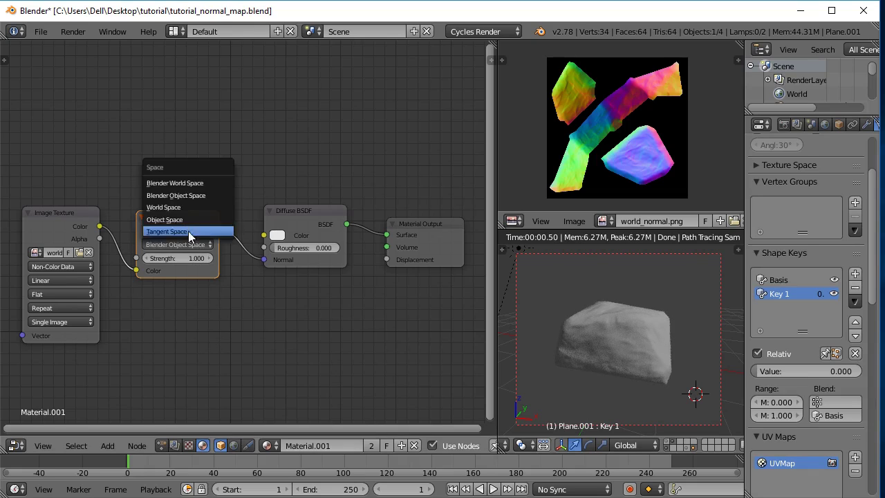
left_click(182, 184)
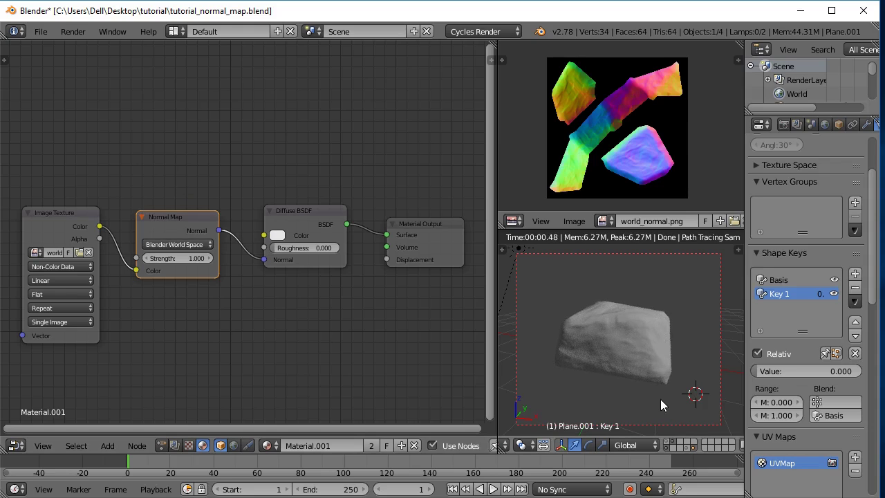
Rotate the rock freely and orbit around it to check its shading with Blender World Space normals.
middle_click_drag(555, 364, 571, 356)
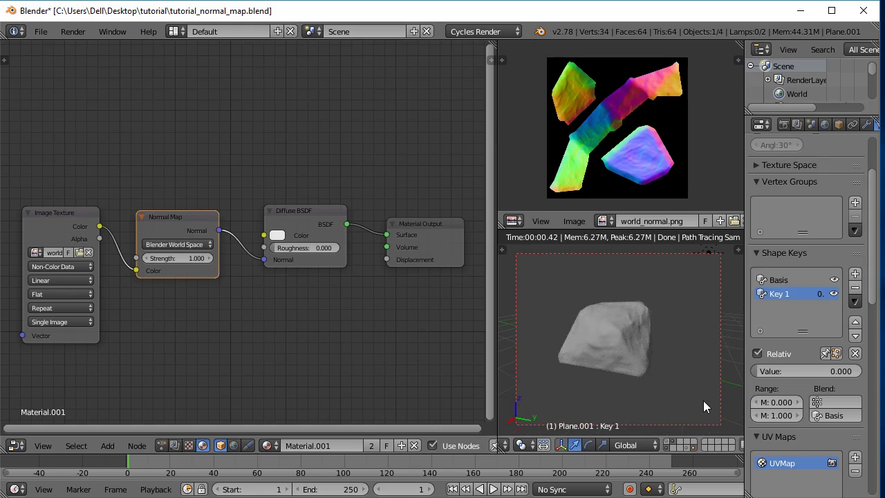
key("r")
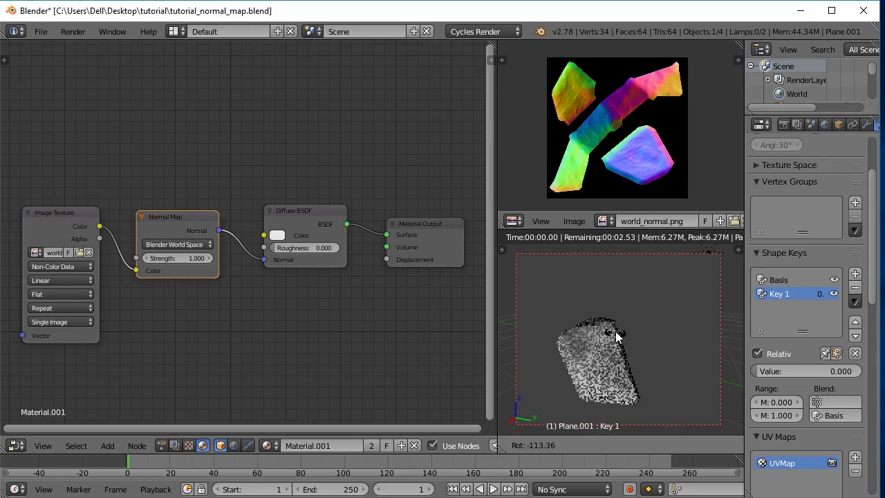
left_click(624, 314)
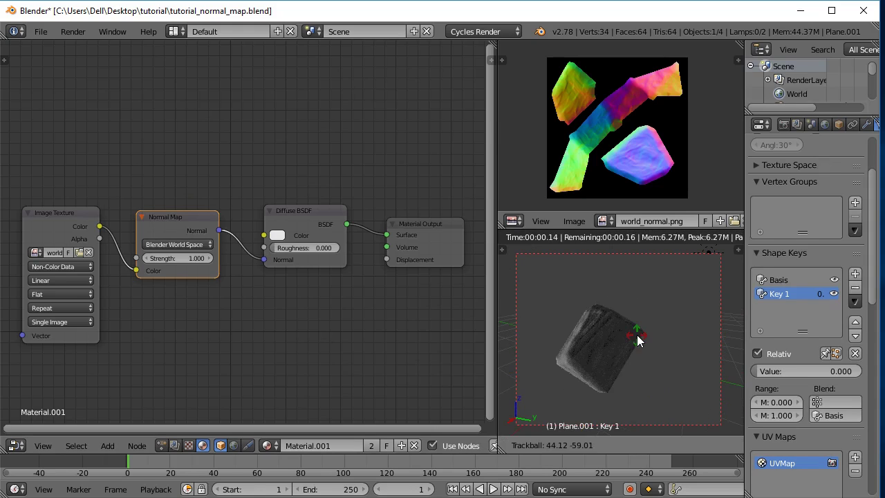
middle_click_drag(654, 312, 598, 385)
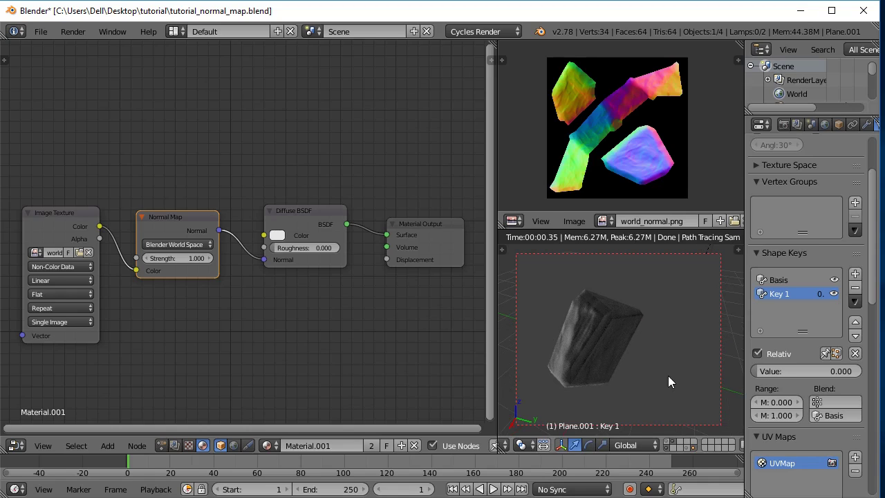
middle_click_drag(559, 361, 673, 327)
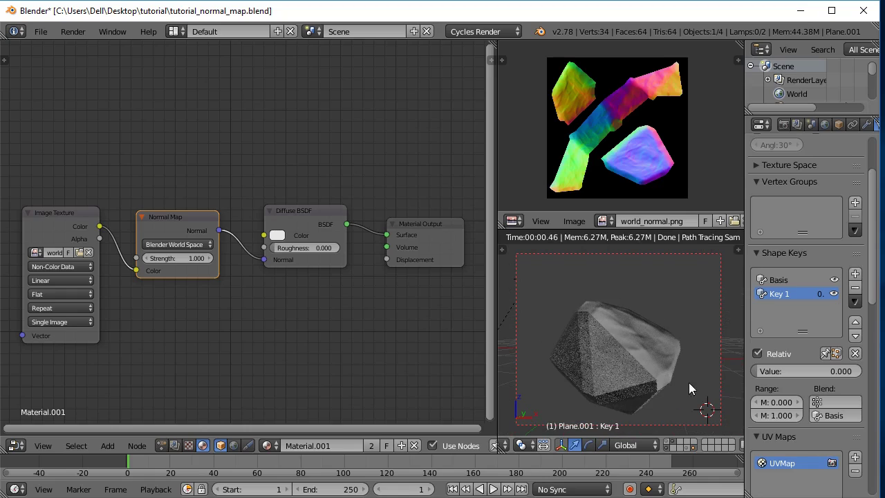
Switch the Normal Map node to Blender Object Space, inspect the rotated rock, and undo the rock's rotations.
left_click(187, 243)
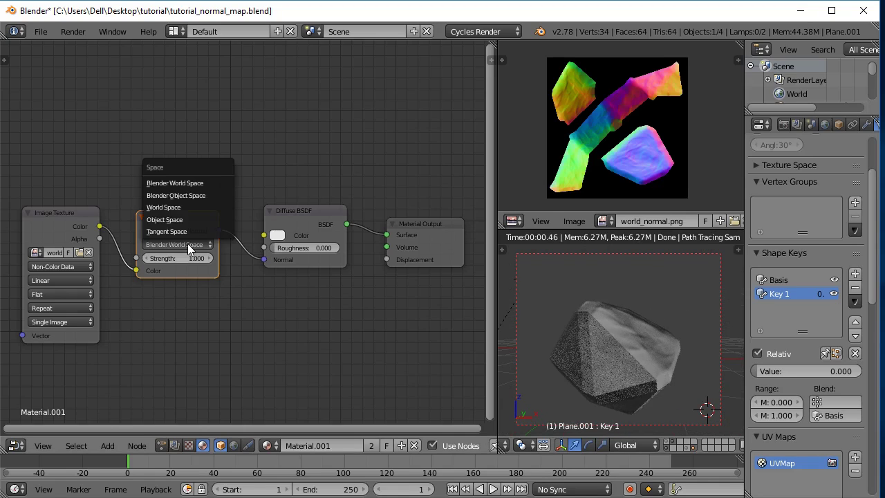
left_click(181, 195)
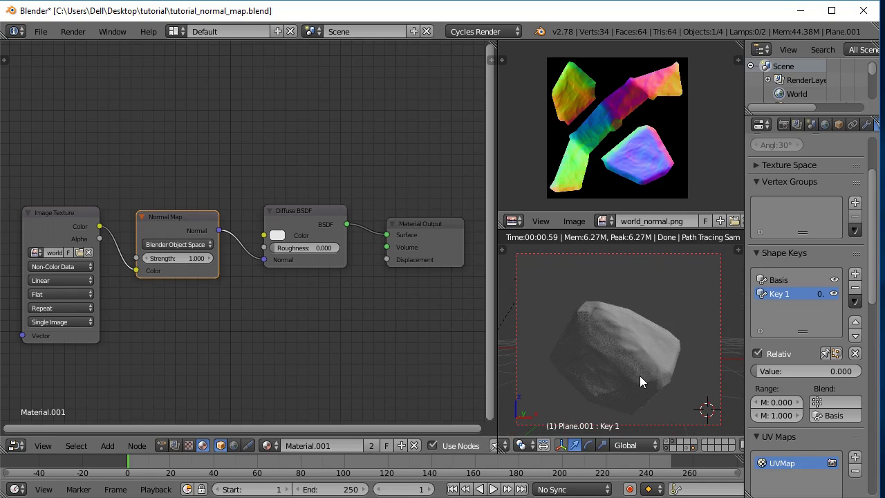
middle_click_drag(640, 376, 619, 376)
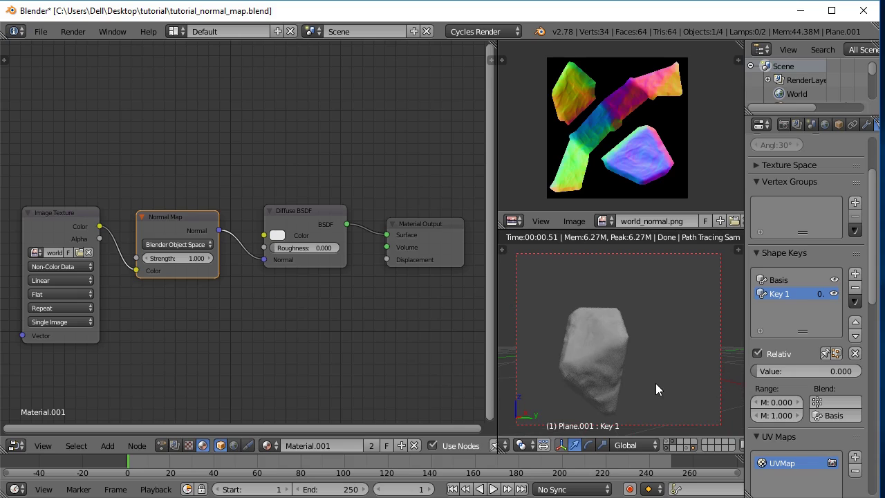
key("ctrl+z")
key("ctrl+z")
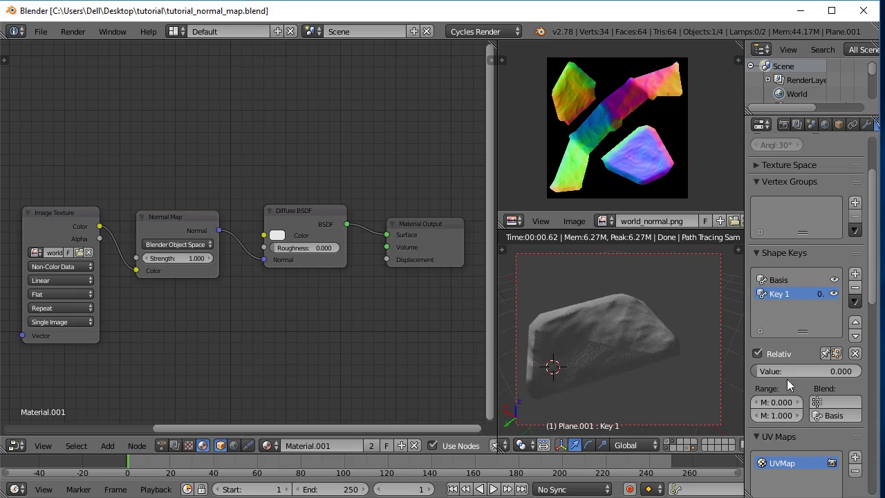
Set shape key Key 1 to 1.000 and circle the rock's deformed area with a Grease Pencil stroke.
left_click_drag(786, 371, 861, 371)
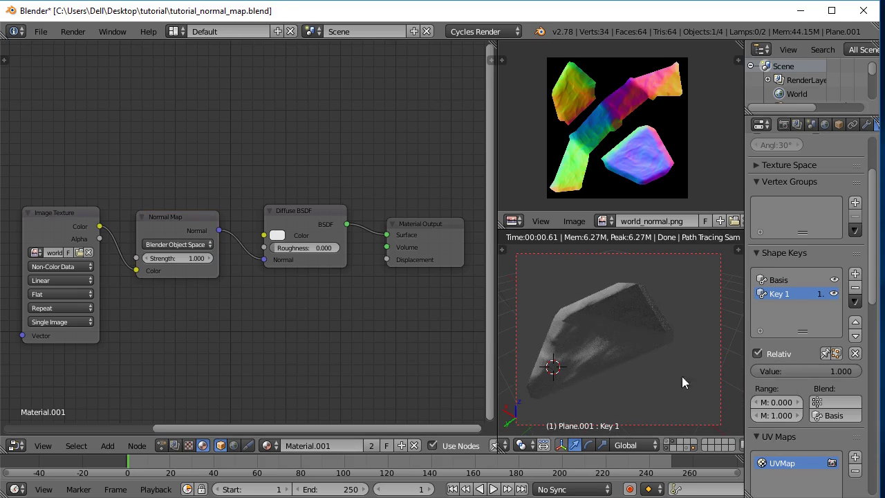
key("d")
mouse_move(671, 270)
left_mouse_down()
mouse_move(637, 268)
mouse_move(637, 344)
mouse_move(657, 273)
left_mouse_up()
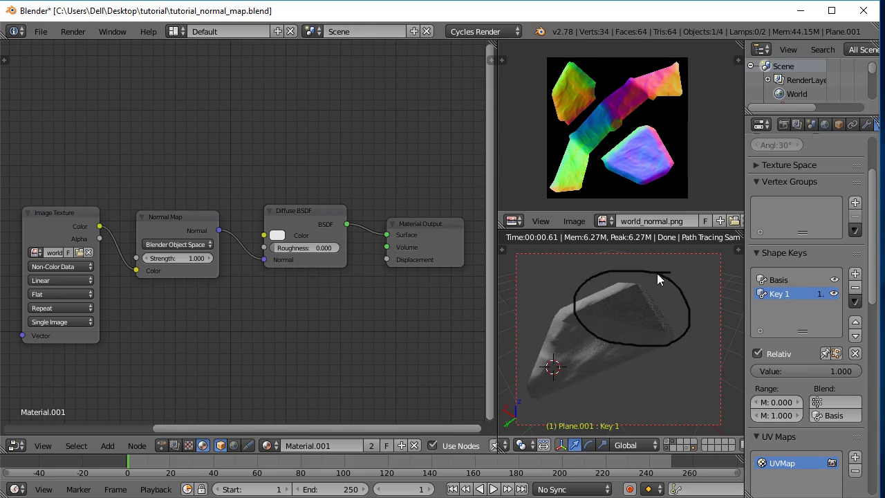
key("ctrl+z")
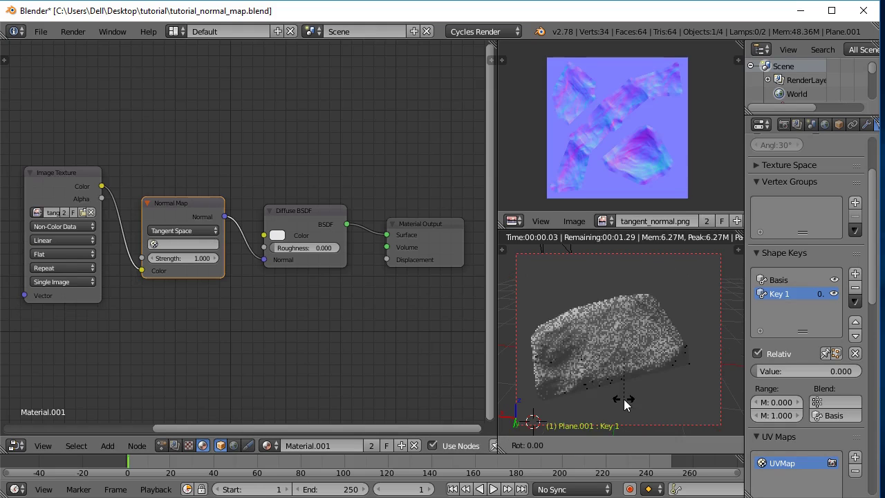
With the tangent-space normal map, set shape key Key 1 to 1.000 and trackball-rotate the rock to check its shading.
right_click(588, 418)
left_click_drag(787, 371, 861, 371)
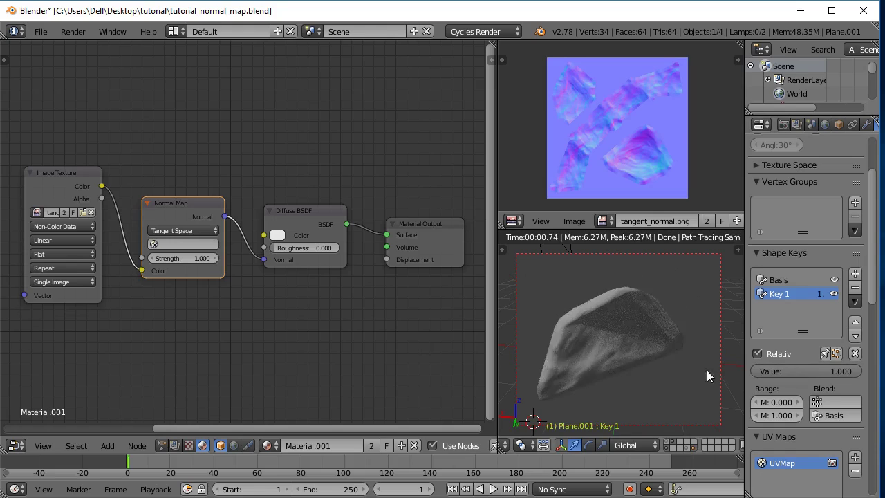
key("r")
key("r")
left_click(685, 361)
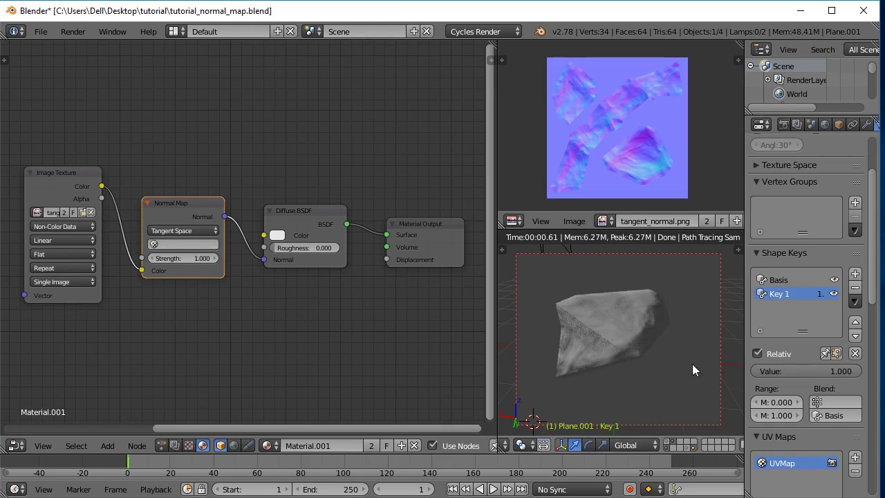
Trackball-rotate the rock once more and set shape key Key 1 back to 0.000.
key("r")
key("r")
left_click(672, 343)
left_click_drag(849, 371, 751, 370)
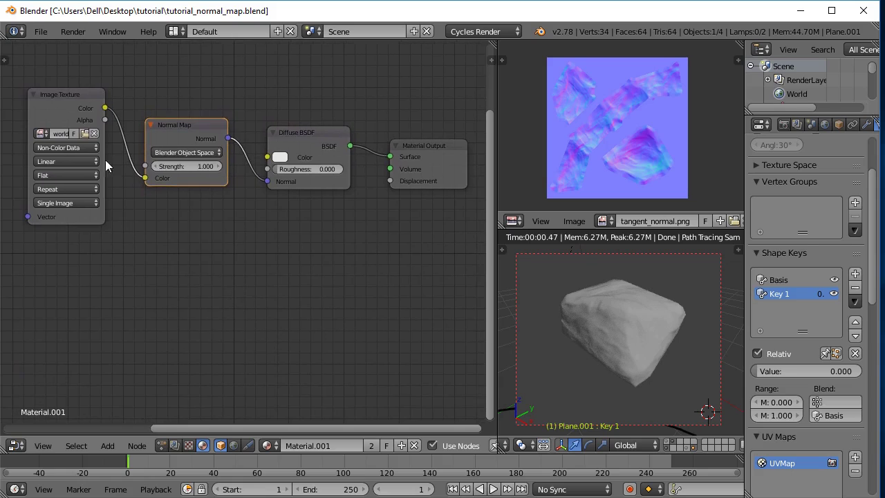
Duplicate the linked Image Texture and Normal Map nodes and place the copies below the originals.
left_click(102, 159, "shift")
key("shift+d")
left_click(181, 310)
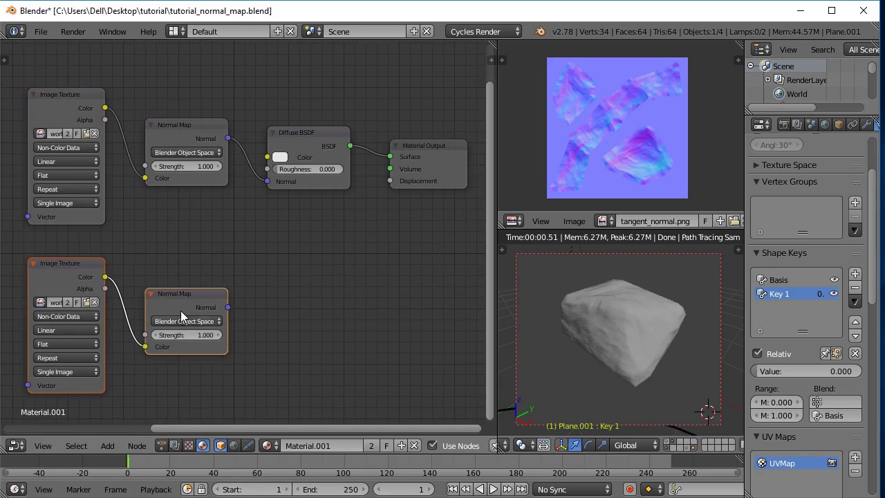
Set the duplicated Normal Map node to Object Space and link its Normal output to the Diffuse BSDF, comparing with the original.
left_click(181, 319)
left_click(192, 294)
left_click_drag(227, 307, 266, 182)
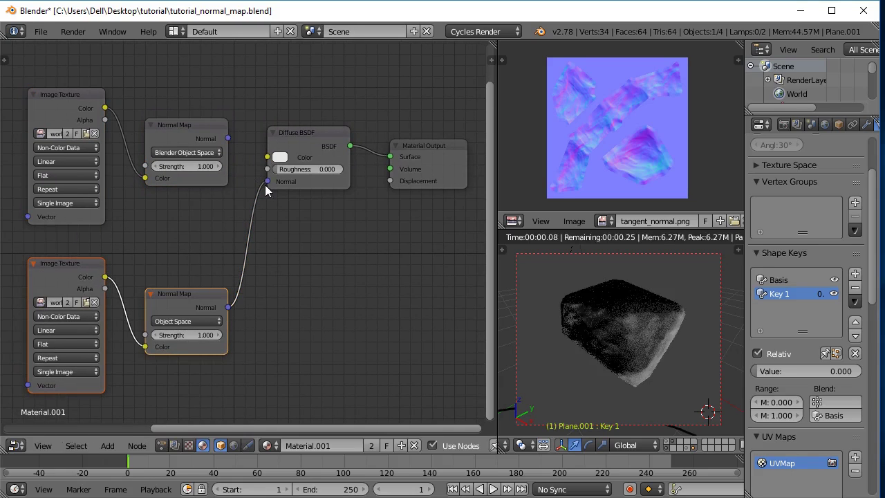
left_click_drag(228, 138, 267, 181)
left_click_drag(228, 307, 267, 182)
Move the duplicated Normal Map node aside and insert a Separate RGB node between it and the lower Image Texture.
left_click_drag(191, 292, 363, 265)
key("shift+a")
mouse_move(115, 242)
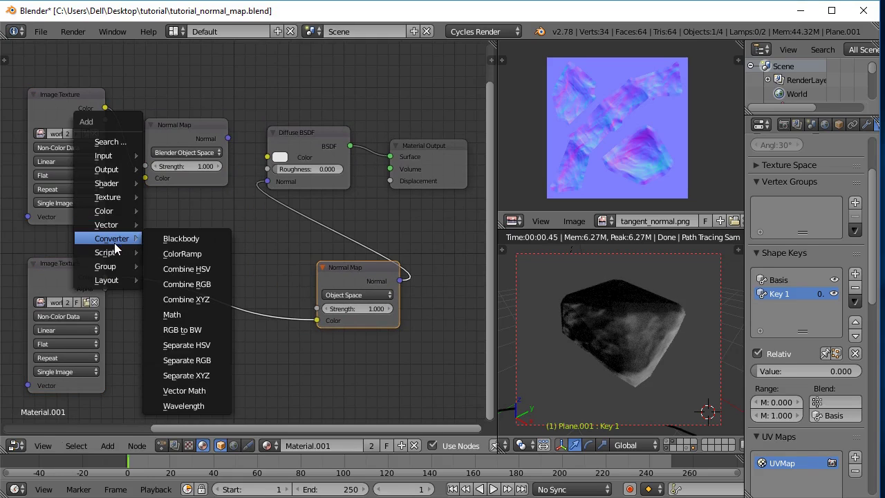
left_click(181, 360)
left_click(142, 228)
Insert a Combine RGB node between the Separate RGB node and the lower Normal Map node.
key("shift+a")
mouse_move(173, 349)
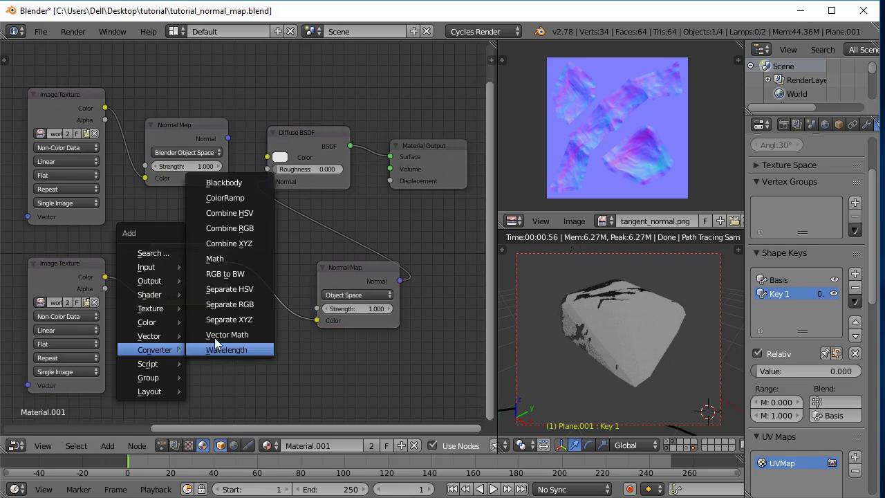
left_click(219, 230)
left_click(241, 271)
middle_click_drag(253, 288, 214, 272)
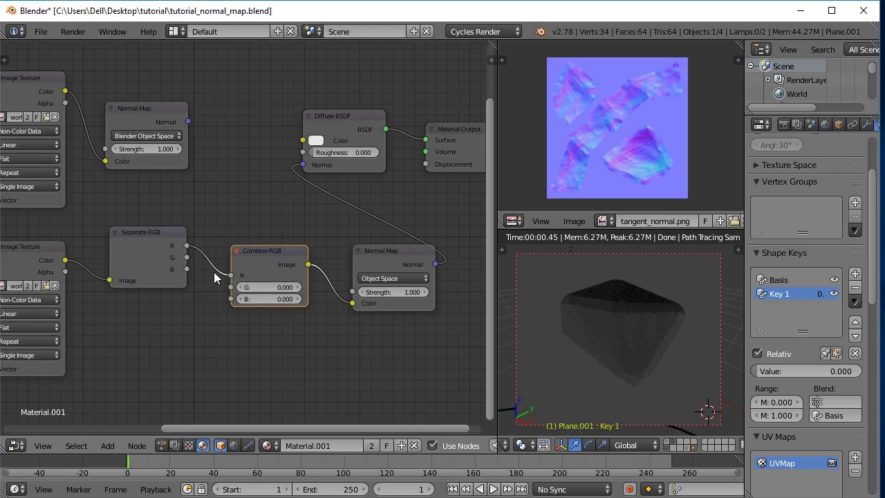
Add an Invert node near the Separate RGB node and duplicate it for a second channel.
key("shift+a")
mouse_move(187, 180)
left_click(245, 227)
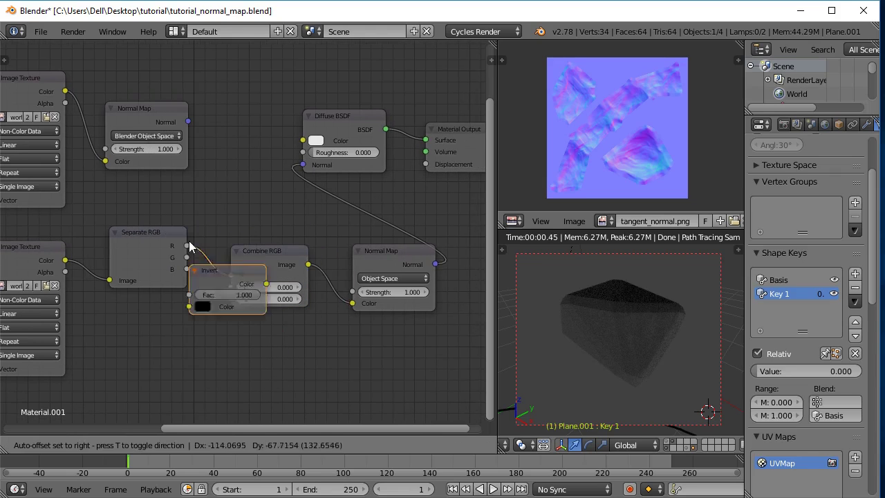
left_click(214, 194)
key("shift+d")
left_click(221, 330)
Route the green and blue channels from Separate RGB through one Invert node each into Combine RGB's G and B inputs.
left_click_drag(162, 240, 188, 222)
left_click_drag(264, 259, 299, 259)
left_click_drag(265, 199, 266, 287)
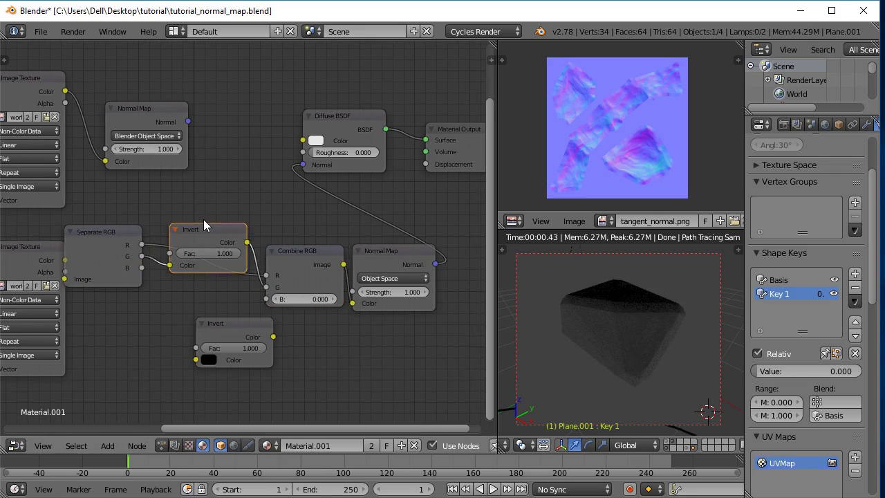
left_click_drag(215, 323, 183, 288)
left_click_drag(142, 267, 165, 326)
left_click_drag(242, 302, 266, 299)
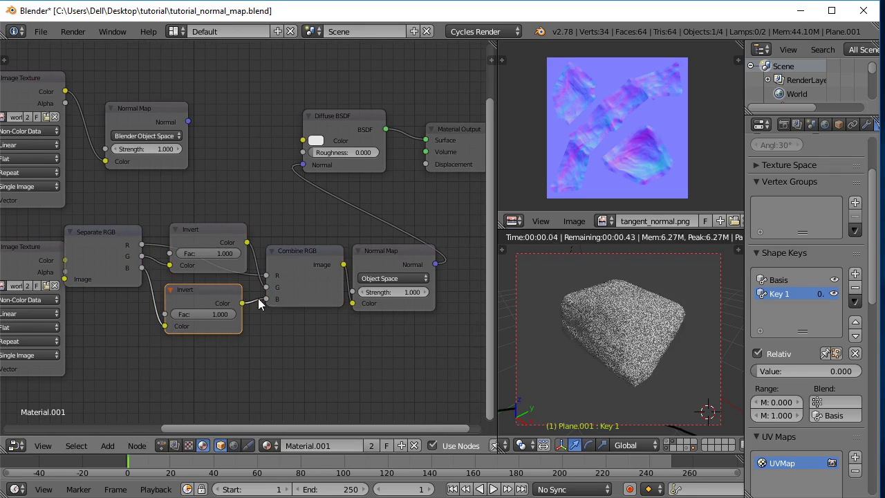
Tidy the lower node row and link each Normal Map node in turn to the Diffuse BSDF's Normal input to compare shading.
middle_click_drag(51, 276, 88, 272)
left_click_drag(87, 272, 71, 278)
middle_click_drag(217, 268, 214, 273)
left_click_drag(221, 122, 341, 166)
left_click_drag(469, 264, 335, 167)
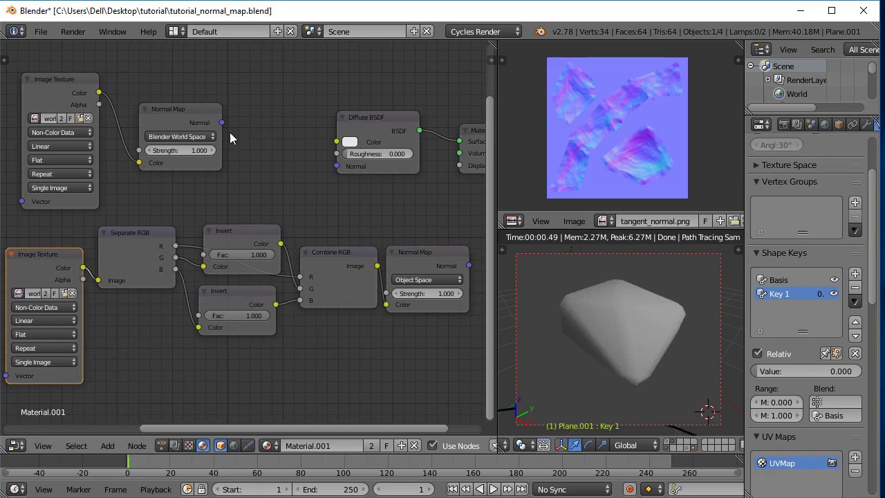
Compare the upper Normal Map node on Blender World Space with the lower one set to World Space, leaving the lower linked.
left_click_drag(221, 122, 336, 165)
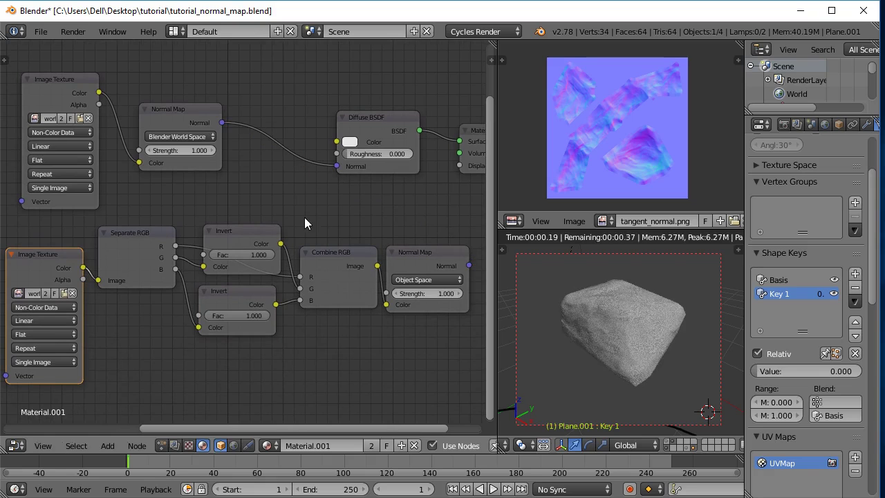
left_click(404, 280)
left_click(414, 243)
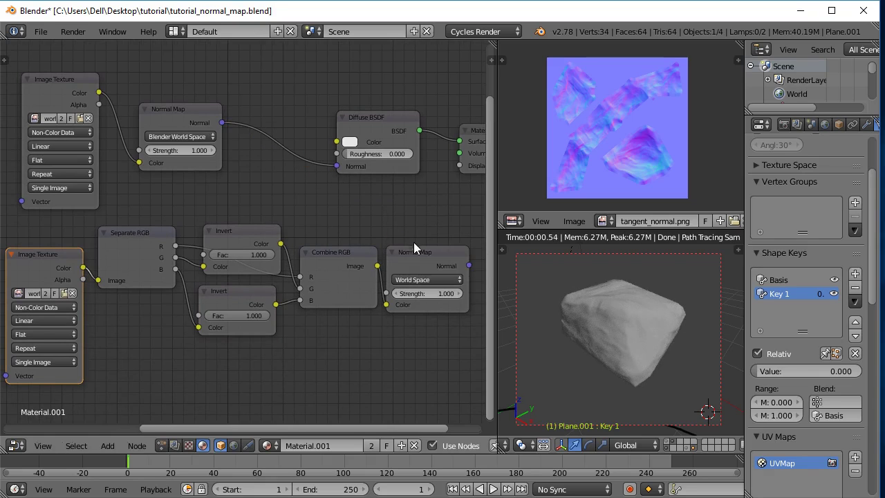
left_click_drag(469, 265, 336, 166)
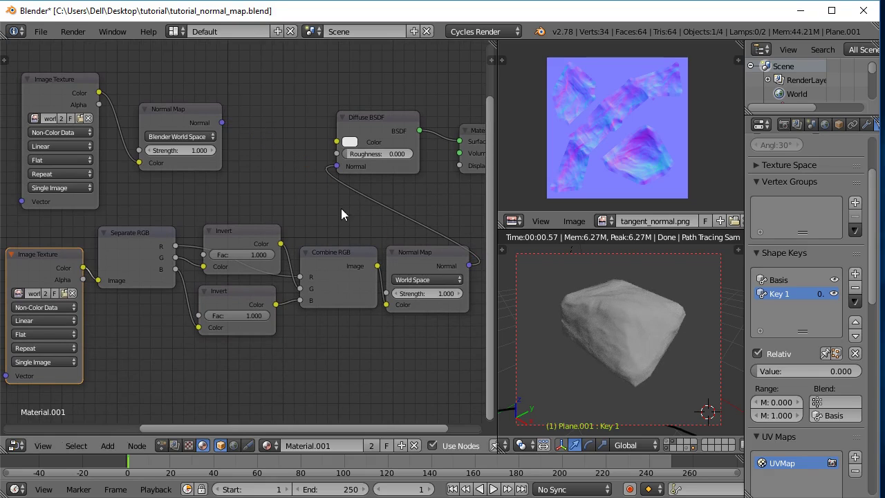